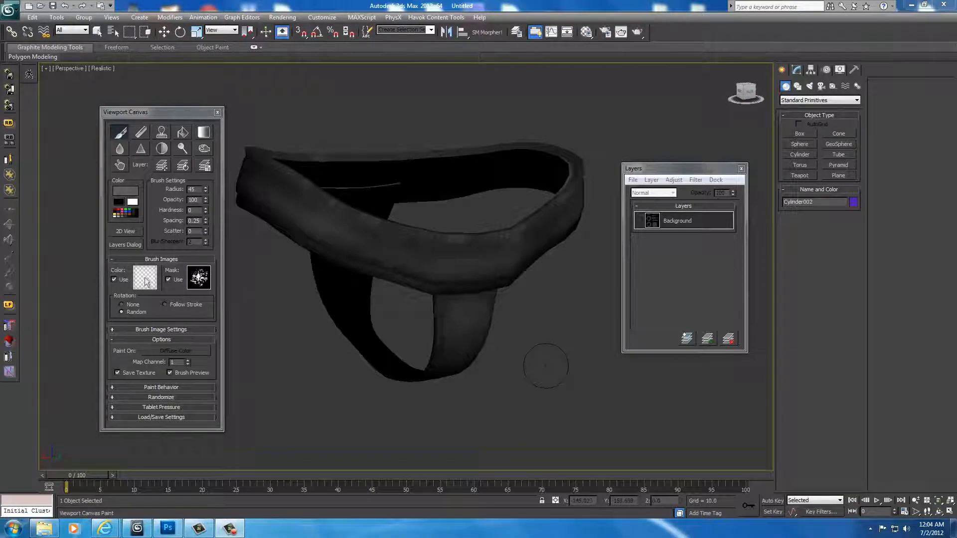
# - Examine the dark texture on the garment model from several angles, with texture painting switched on and off
pyautogui.moveTo(546, 373); pyautogui.dragTo(541, 360)
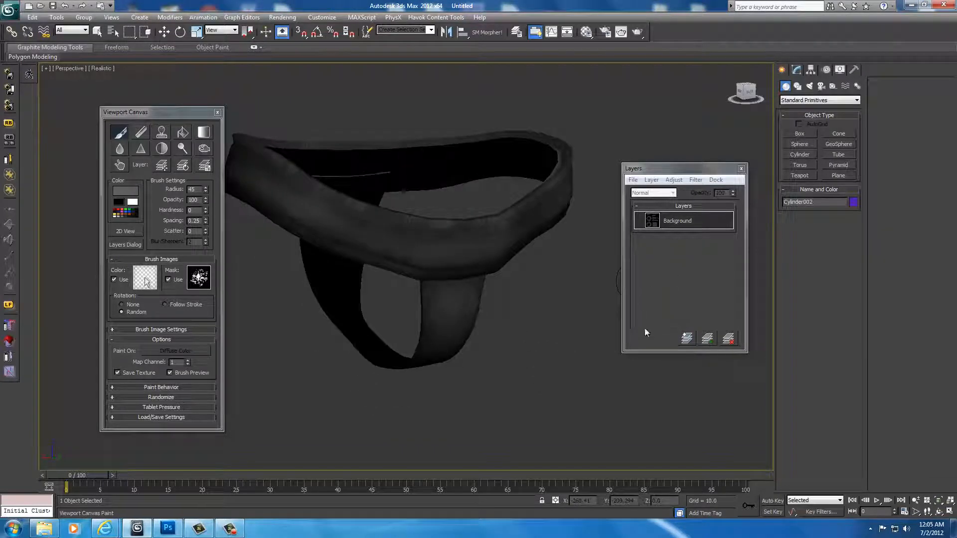
pyautogui.rightClick(662, 228)
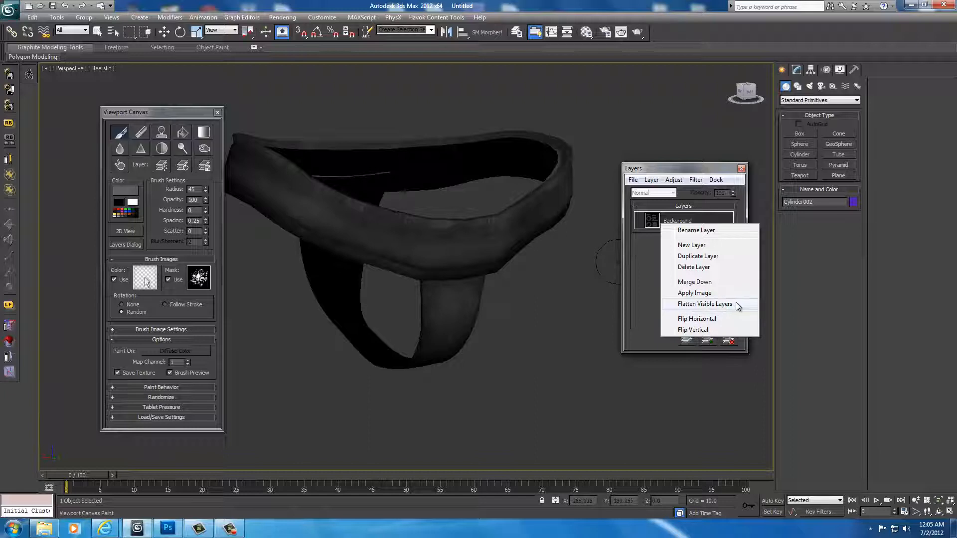
pyautogui.click(519, 342)
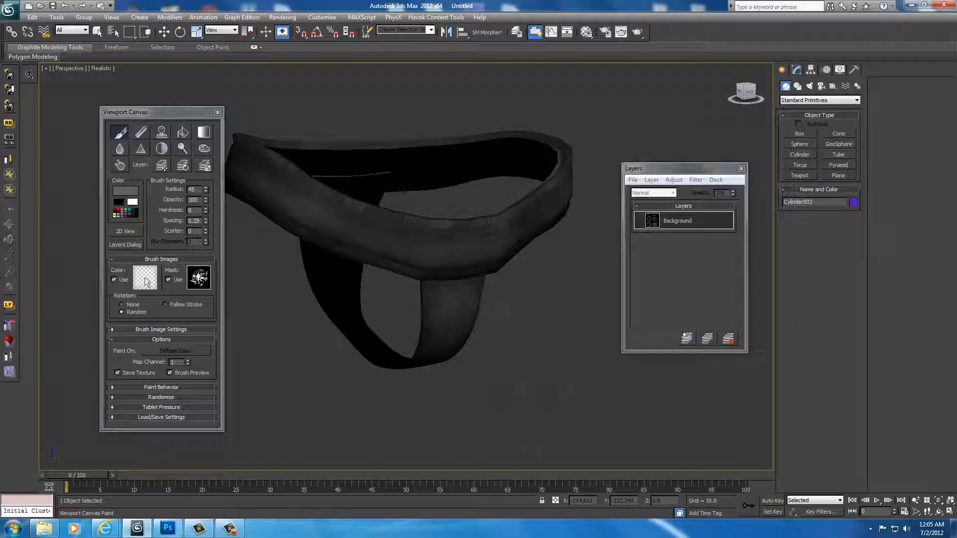
pyautogui.moveTo(547, 315); pyautogui.dragTo(548, 328)
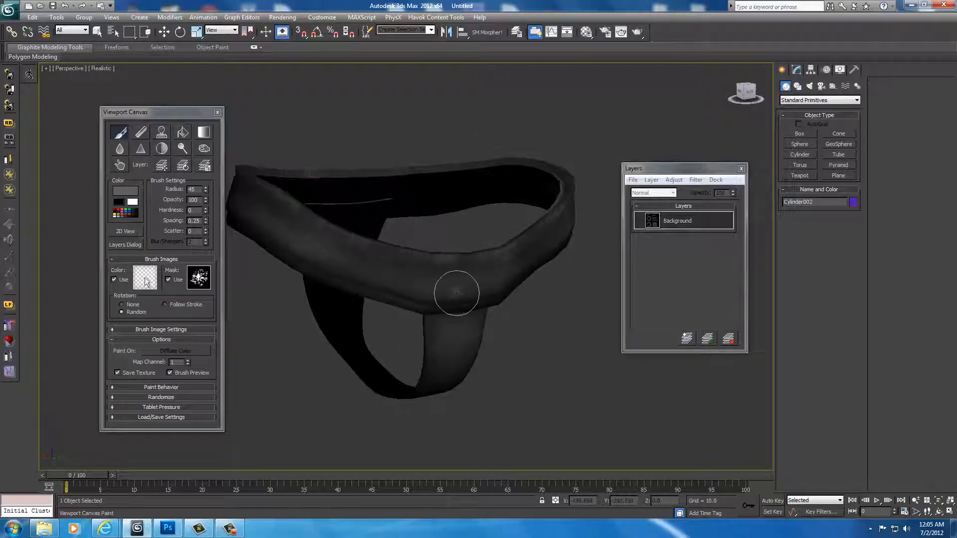
pyautogui.rightClick(538, 320)
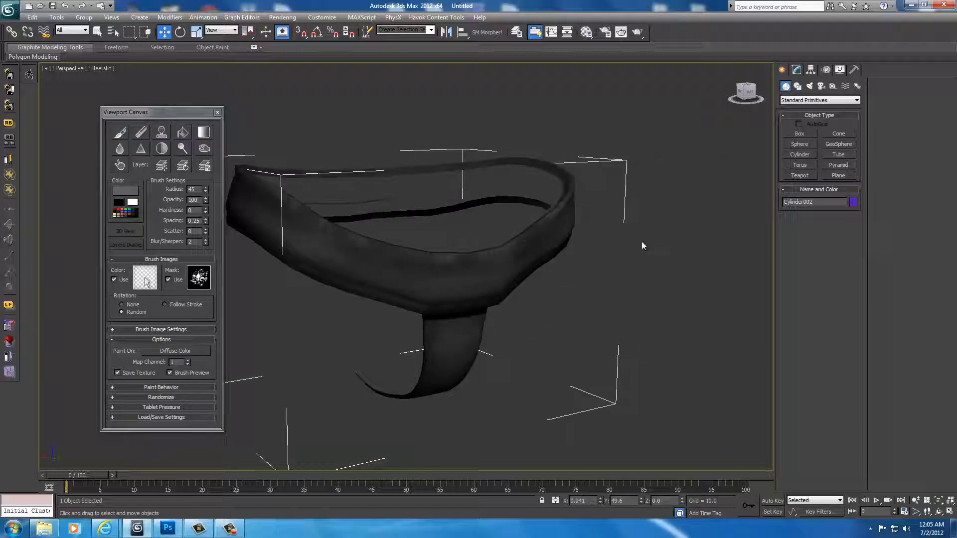
pyautogui.moveTo(744, 97); pyautogui.dragTo(683, 125)
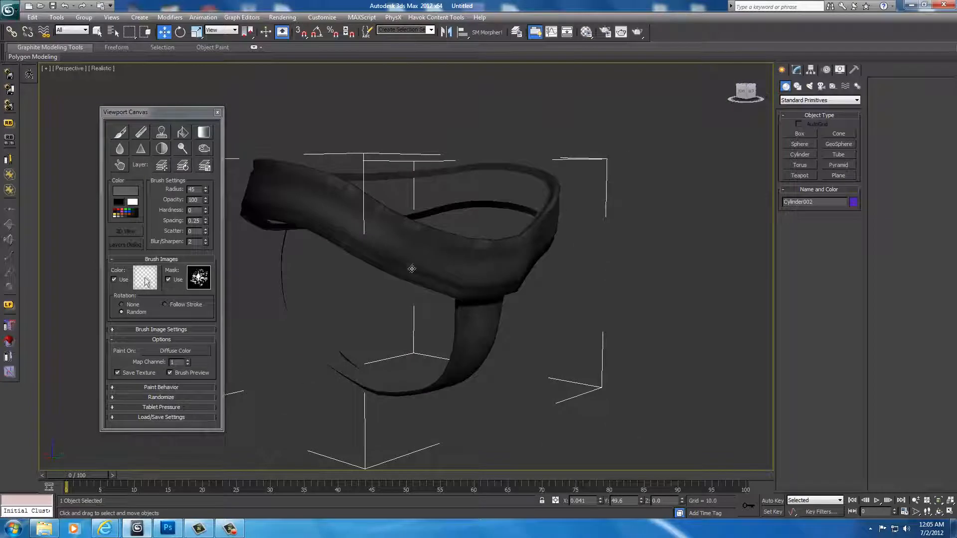
pyautogui.click(121, 133)
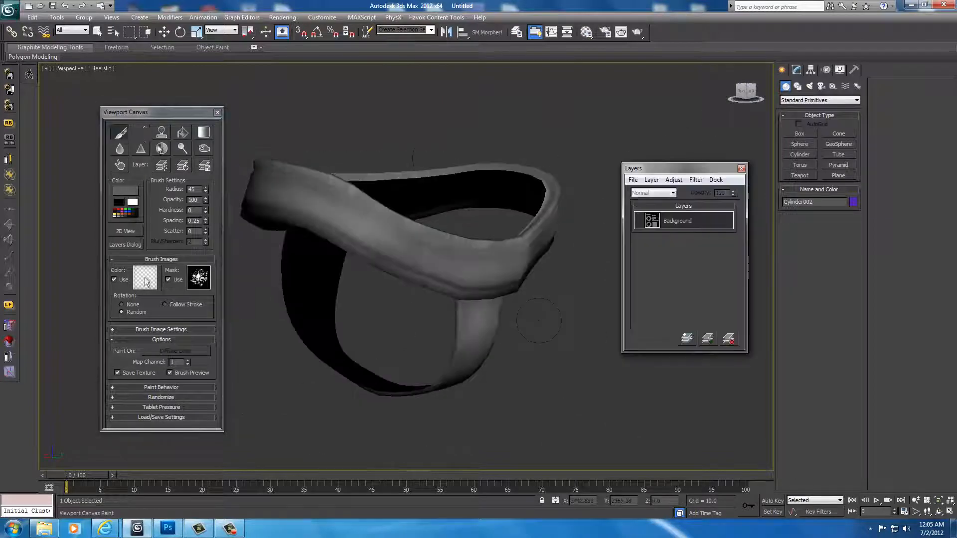
pyautogui.moveTo(736, 94)
pyautogui.mouseDown()
pyautogui.moveTo(698, 95)
pyautogui.moveTo(743, 91)
pyautogui.mouseUp()
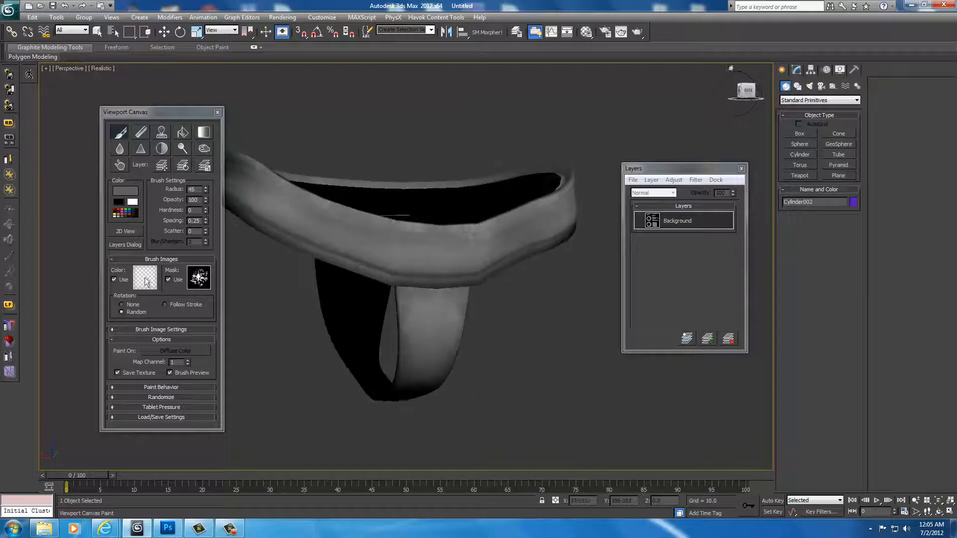
pyautogui.rightClick(232, 110)
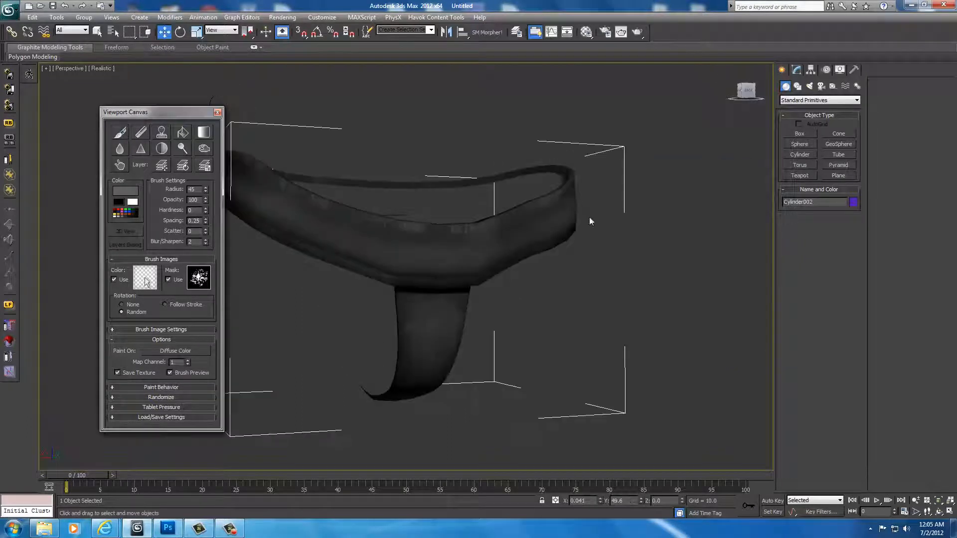
pyautogui.moveTo(743, 93); pyautogui.dragTo(652, 147)
pyautogui.moveTo(523, 239); pyautogui.dragTo(555, 241)
pyautogui.scroll(-5, 557, 232)
pyautogui.scroll(5, 557, 231)
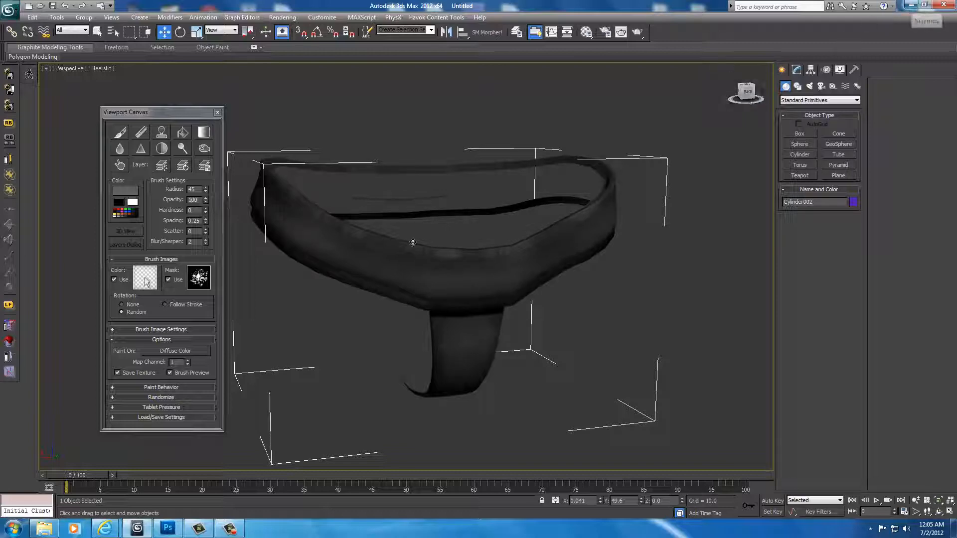
# - Switch to the desktop, select ArmorUndies_d.dds in the Textures folder, and launch GIMP
pyautogui.click(910, 5)
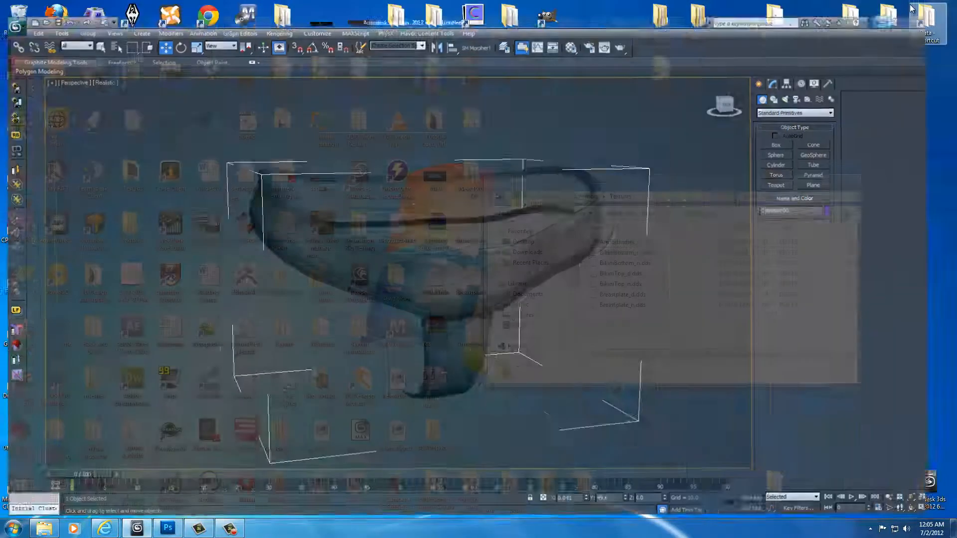
pyautogui.click(623, 256)
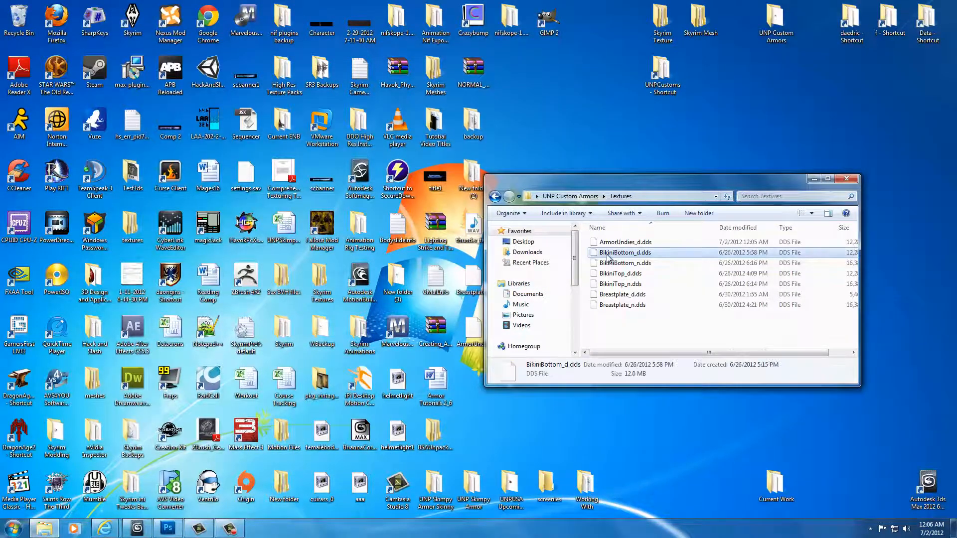
pyautogui.click(638, 243)
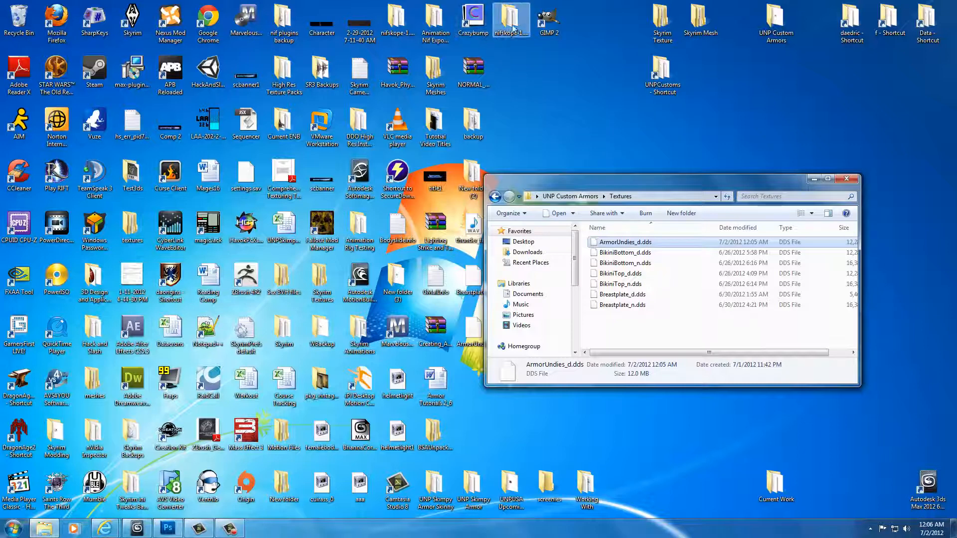
pyautogui.doubleClick(544, 25)
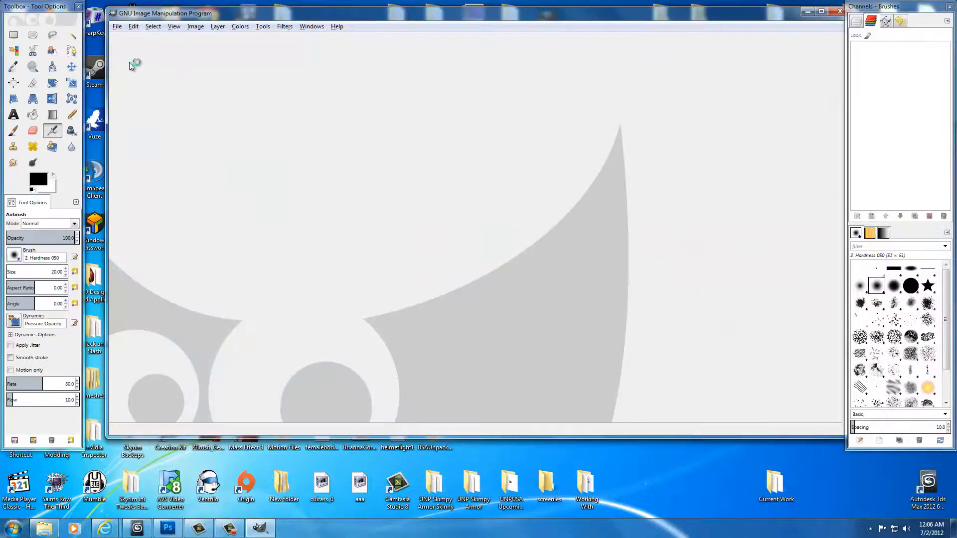
# - Open ArmorUndies_d.dds from the desktop's UNP Custom Armors/Textures folder, loading its mipmaps
pyautogui.click(116, 26)
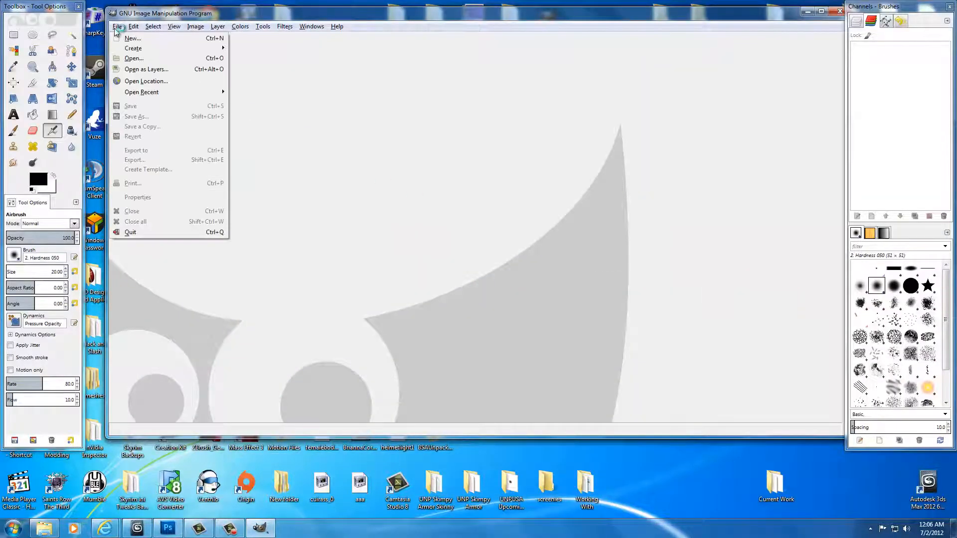
pyautogui.click(139, 62)
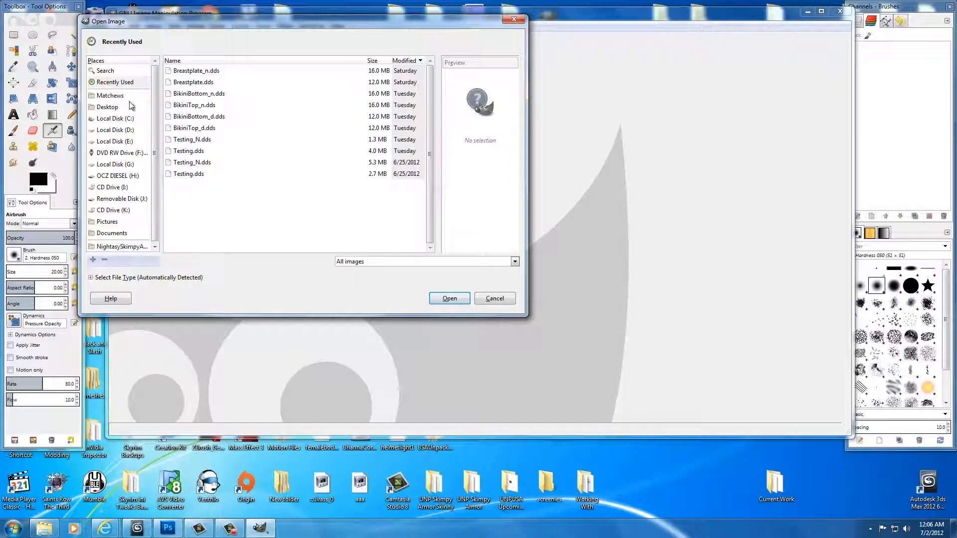
pyautogui.click(111, 107)
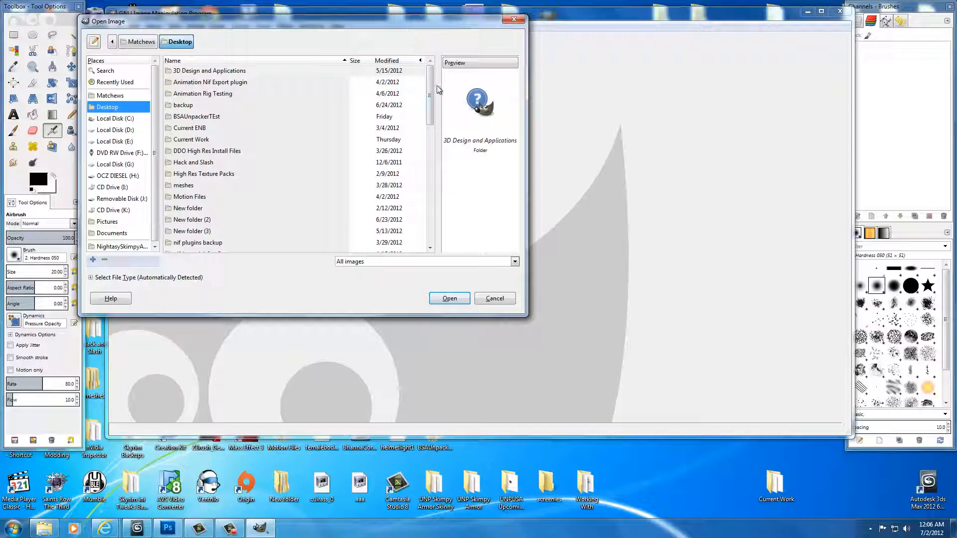
pyautogui.moveTo(430, 92); pyautogui.dragTo(434, 194)
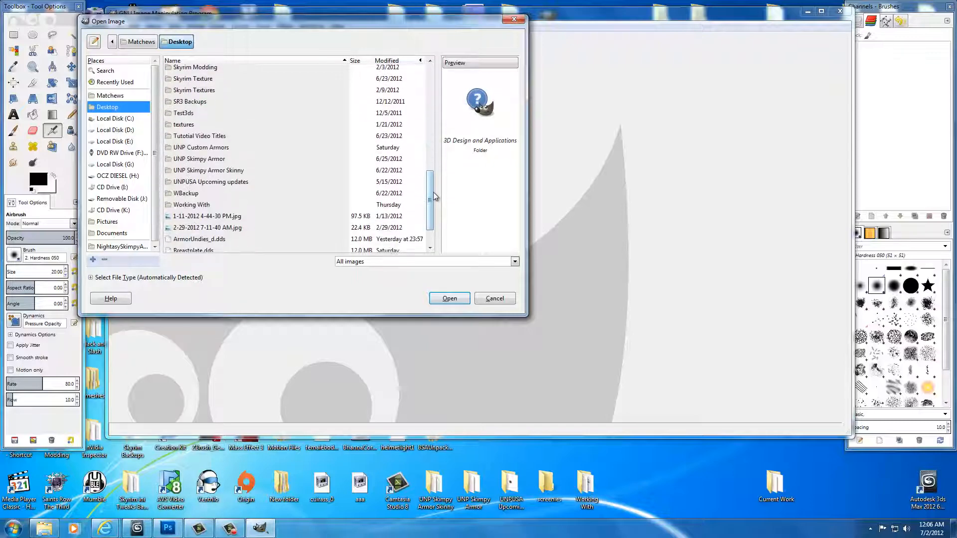
pyautogui.doubleClick(193, 154)
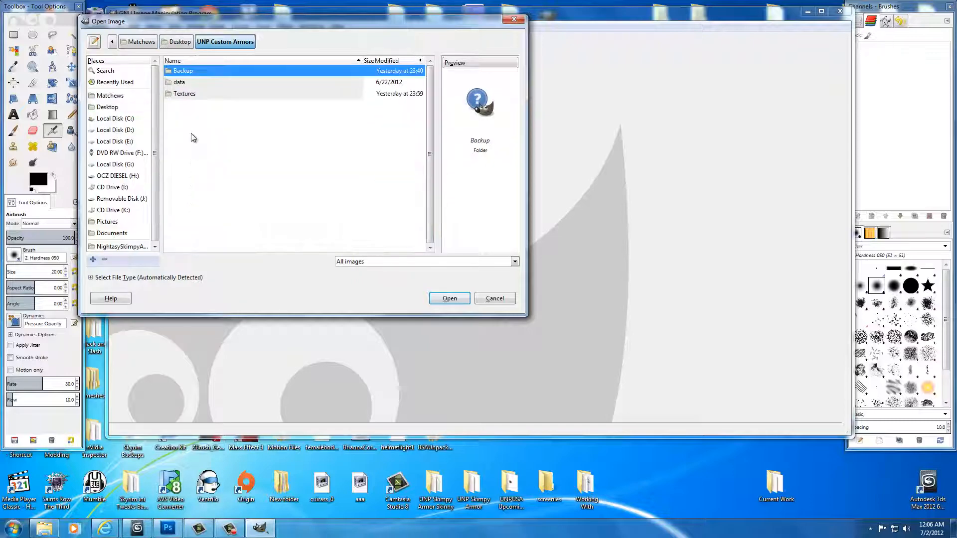
pyautogui.doubleClick(193, 95)
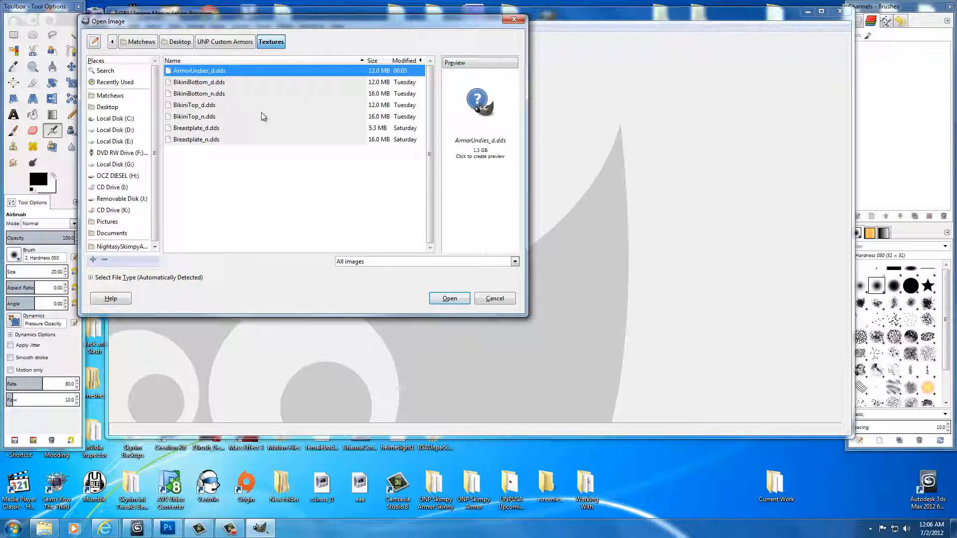
pyautogui.click(450, 298)
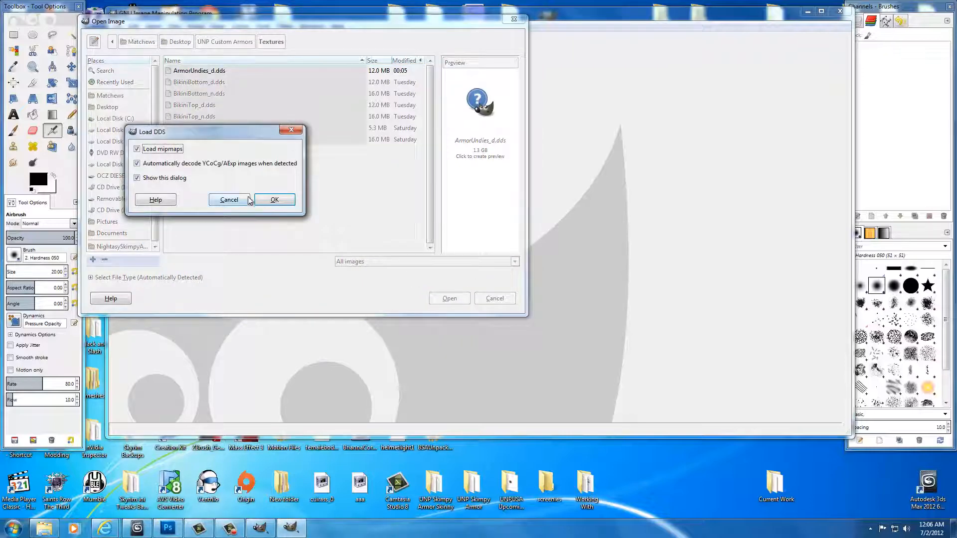
pyautogui.click(274, 199)
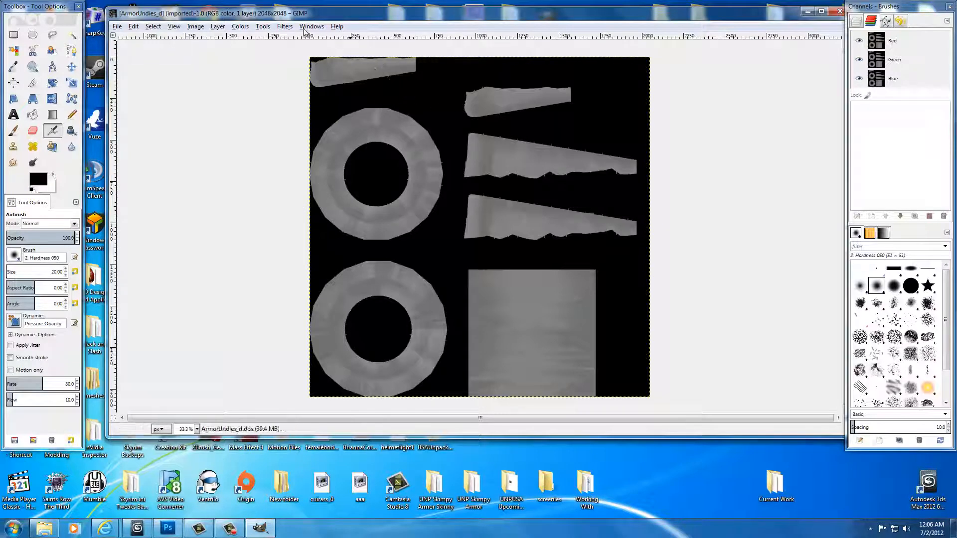
# - Darken the texture with Brightness-Contrast, using brightness -80 and contrast 44
pyautogui.click(240, 27)
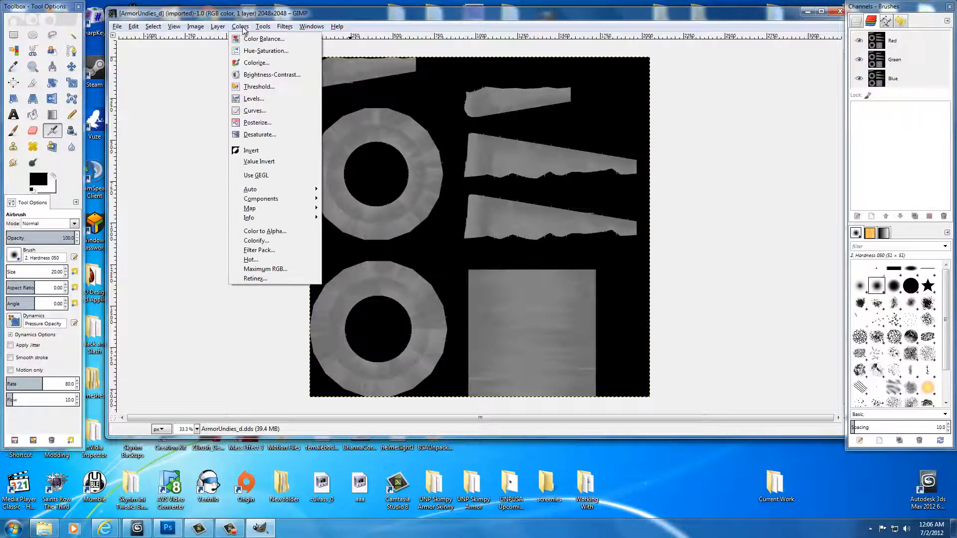
pyautogui.click(252, 75)
pyautogui.moveTo(240, 71); pyautogui.dragTo(198, 74)
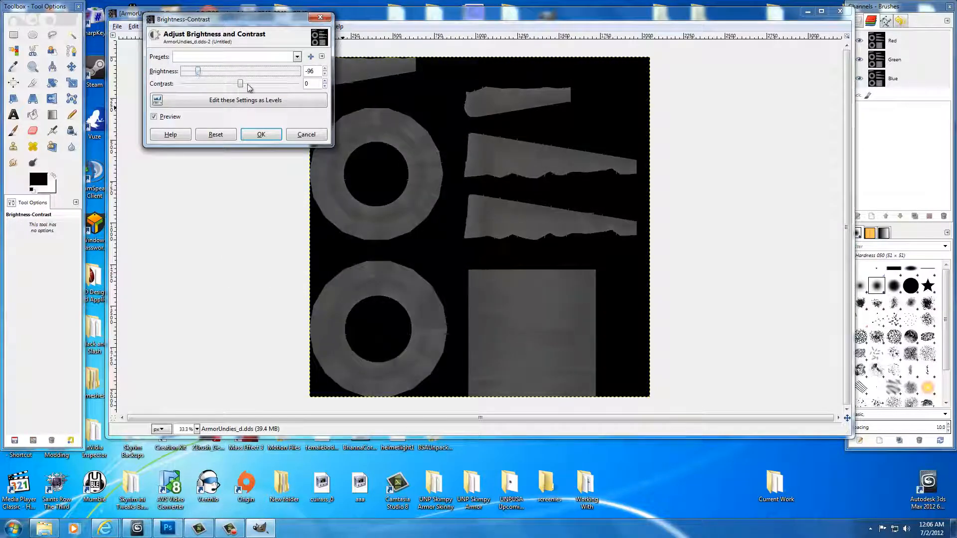
pyautogui.moveTo(240, 86)
pyautogui.mouseDown()
pyautogui.moveTo(274, 90)
pyautogui.moveTo(260, 85)
pyautogui.mouseUp()
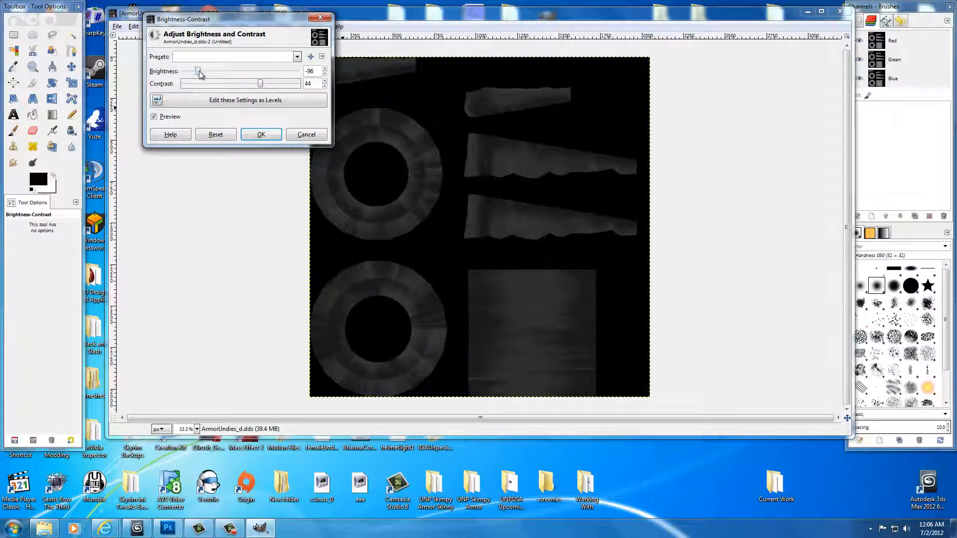
pyautogui.moveTo(198, 71); pyautogui.dragTo(207, 74)
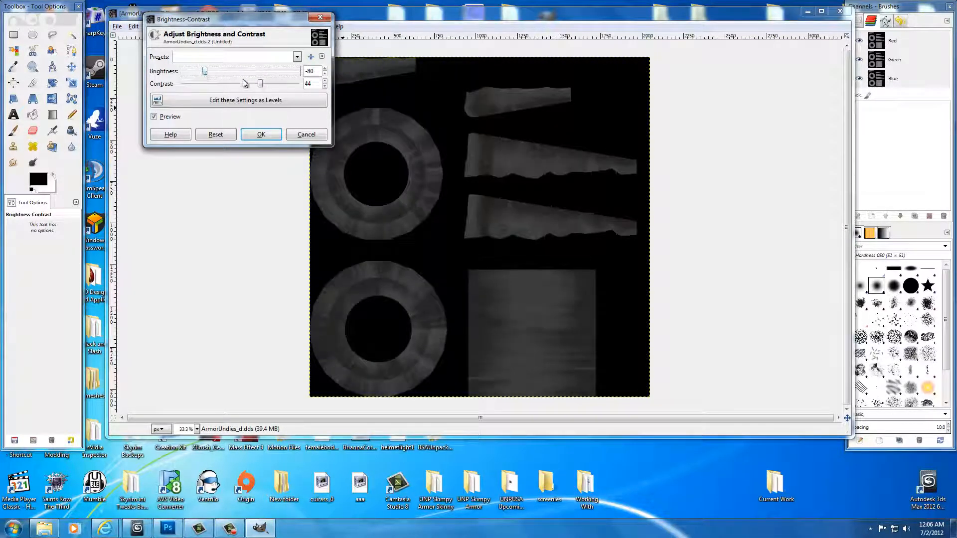
pyautogui.click(261, 135)
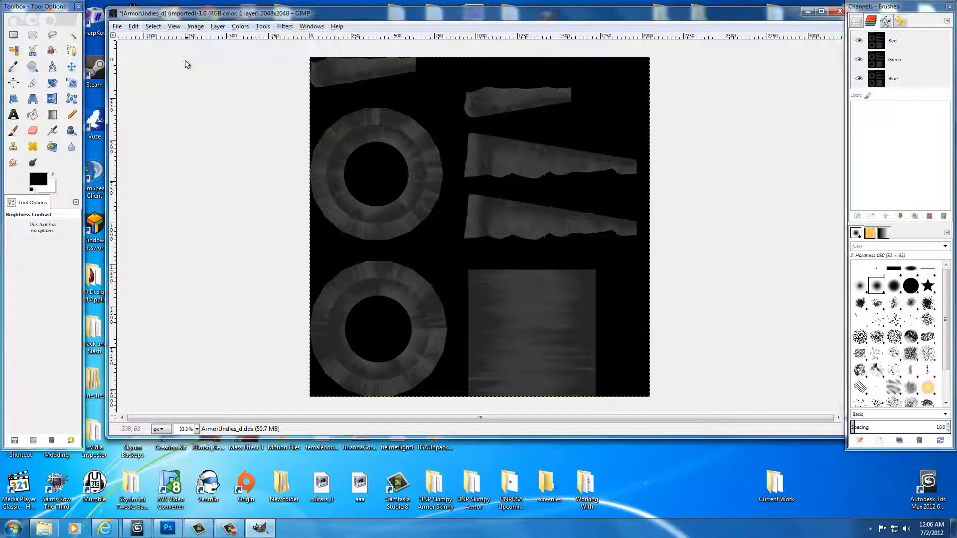
# - Export the texture as ArmorUndies_d.dds in the Textures folder, replacing the existing file
pyautogui.click(116, 27)
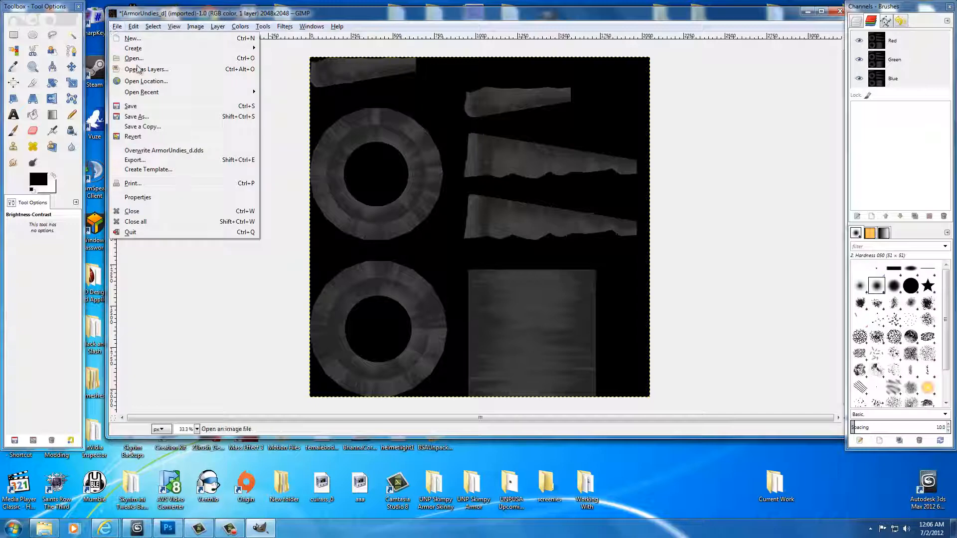
pyautogui.click(134, 159)
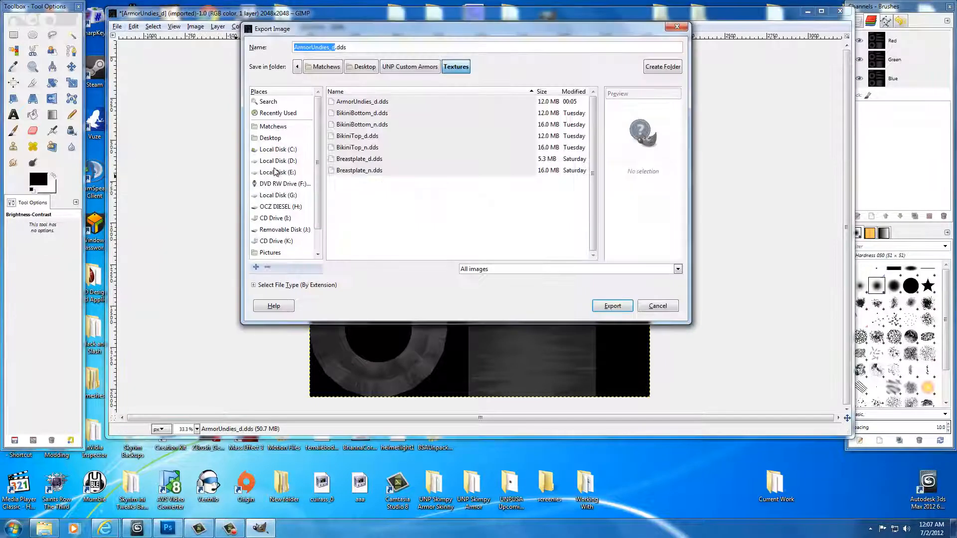
pyautogui.click(352, 103)
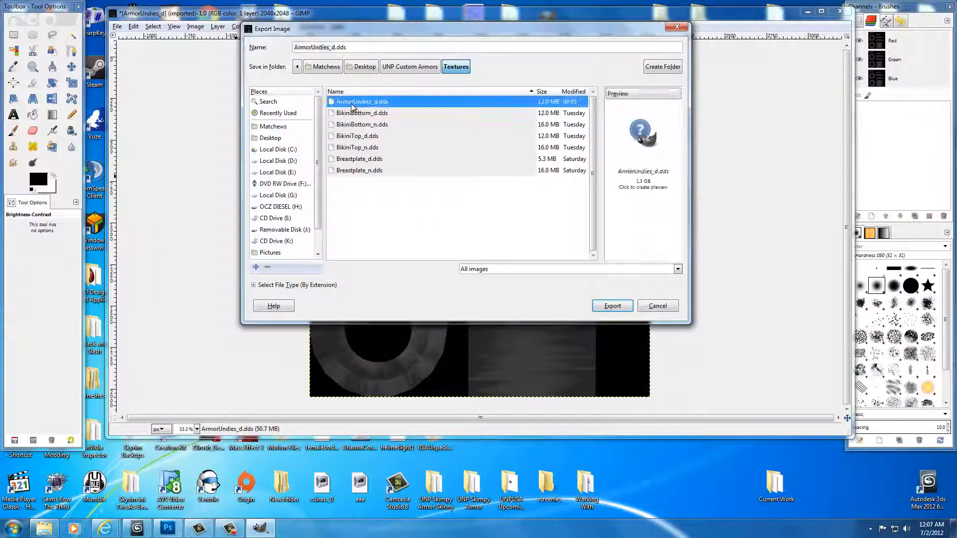
pyautogui.click(613, 306)
pyautogui.click(493, 217)
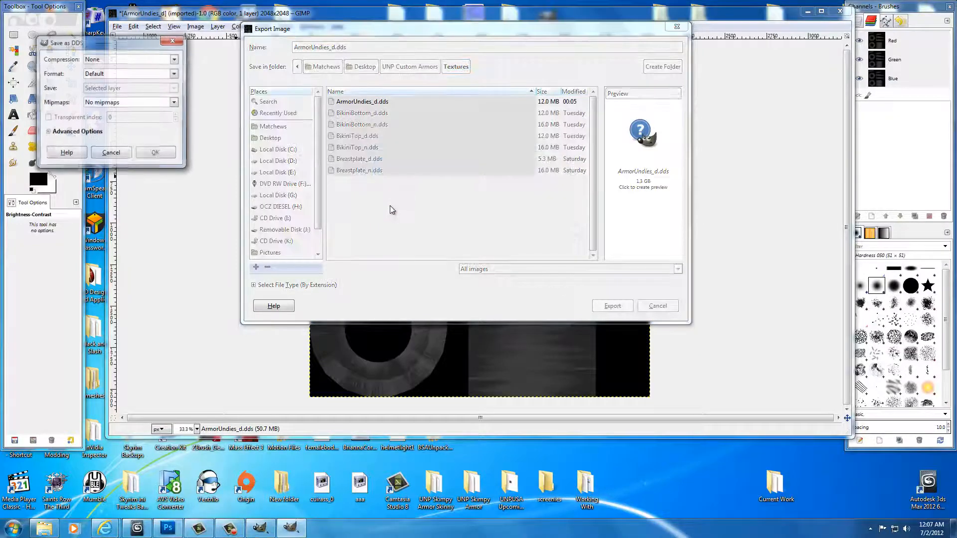
# - Complete the DDS export with no compression, the RGB8 format and generated mipmaps
pyautogui.click(159, 62)
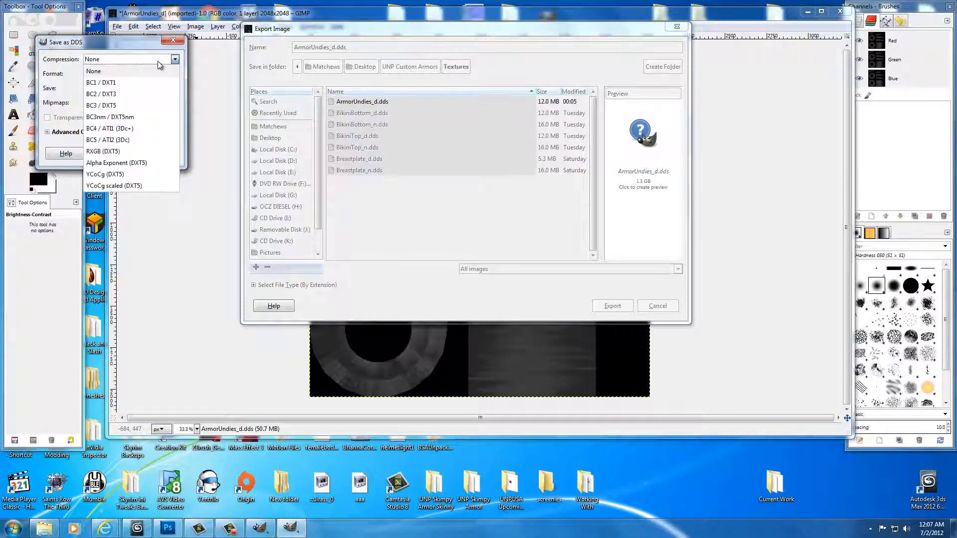
pyautogui.click(160, 65)
pyautogui.click(151, 74)
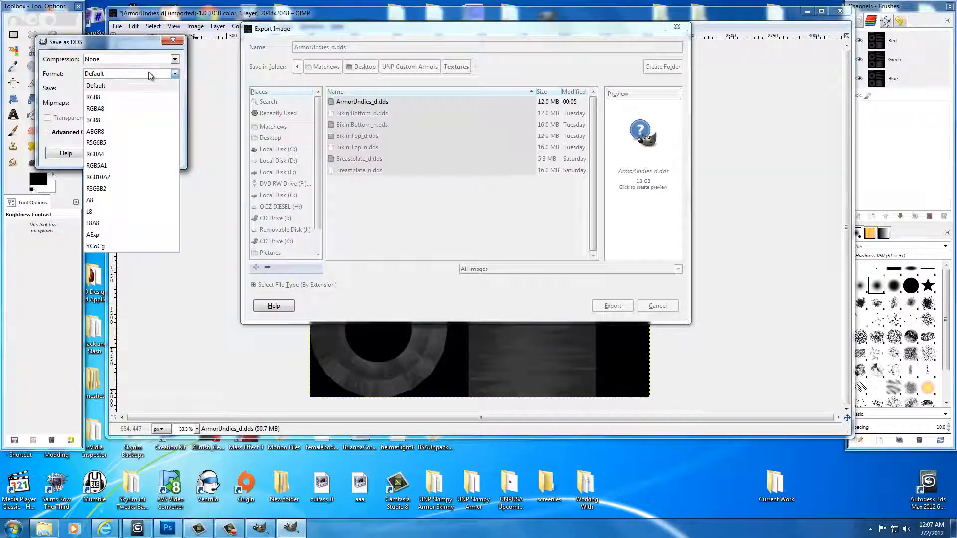
pyautogui.click(100, 98)
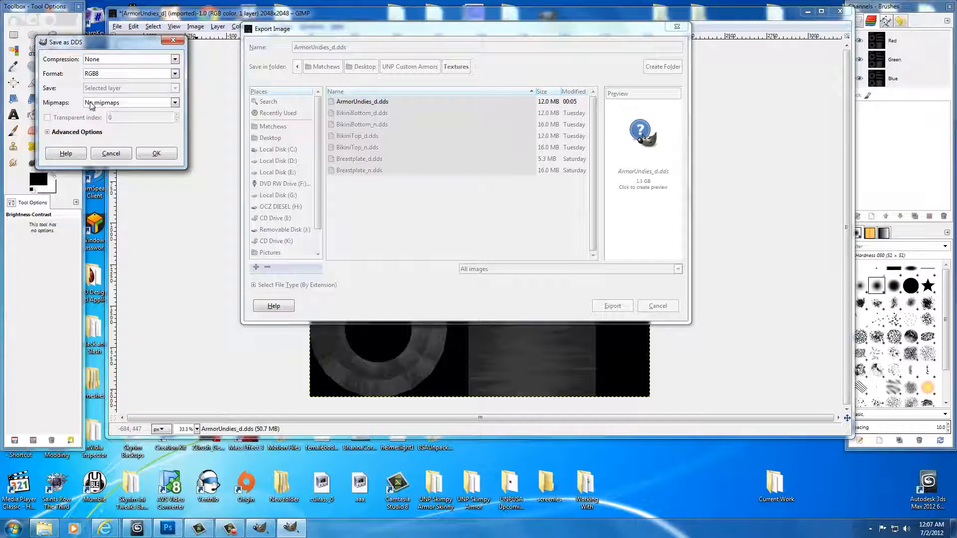
pyautogui.click(119, 105)
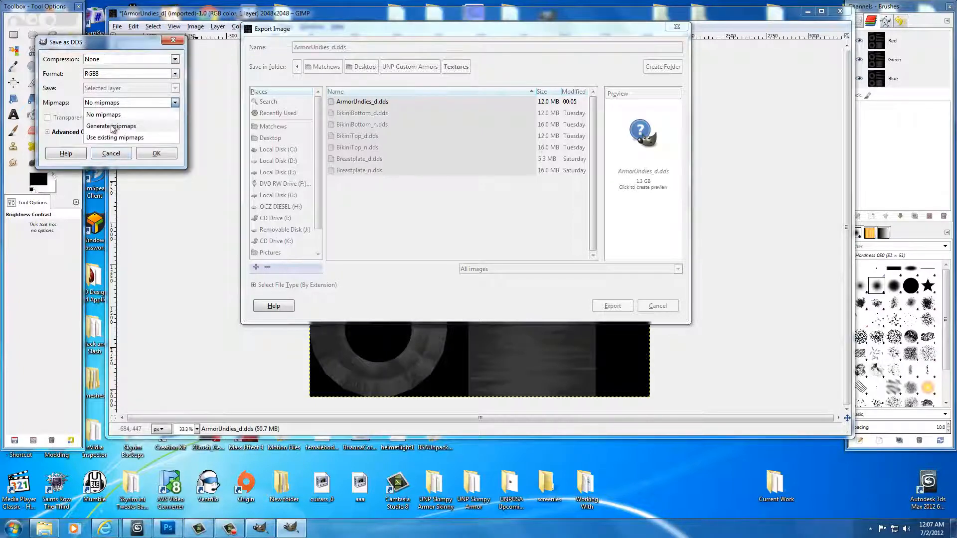
pyautogui.click(115, 112)
pyautogui.click(156, 155)
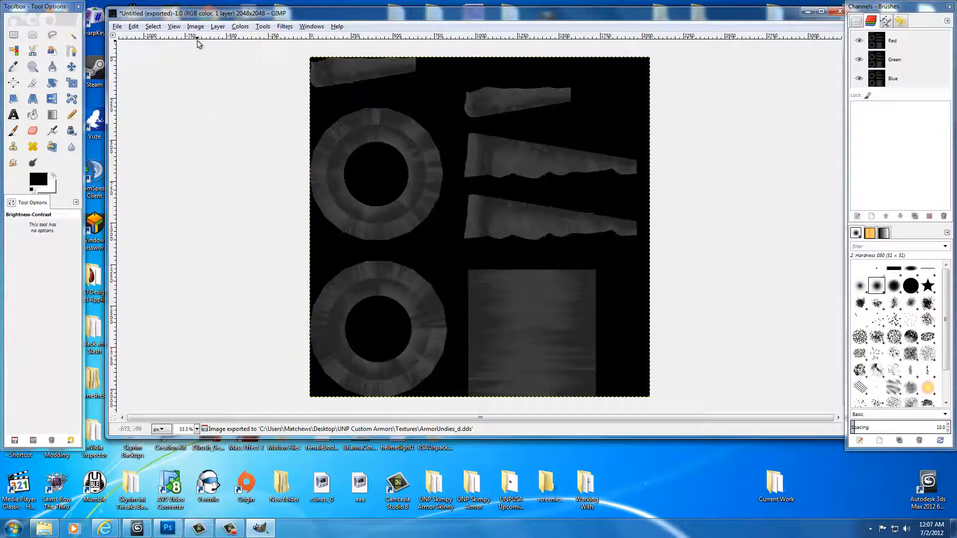
# - Desaturate the texture with the shade of gray based on lightness
pyautogui.click(240, 26)
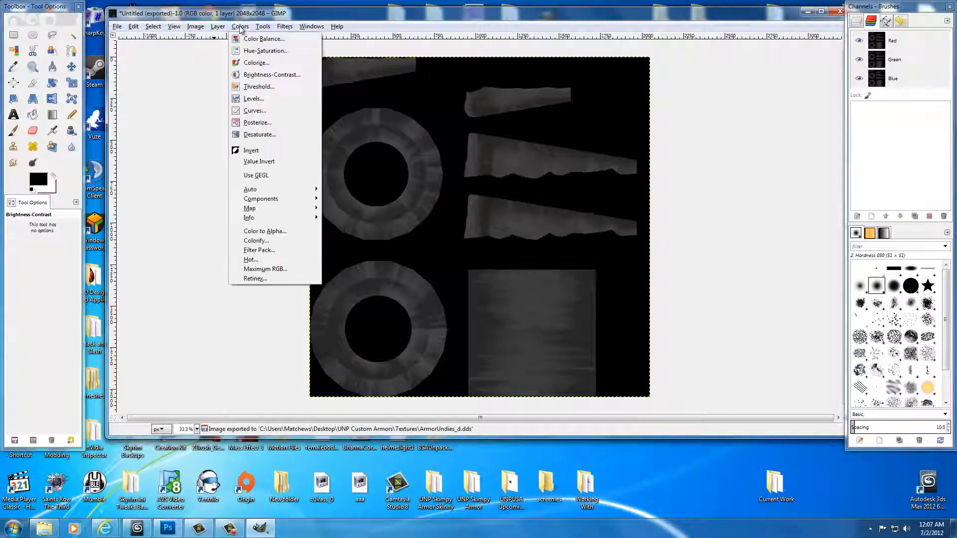
pyautogui.click(253, 136)
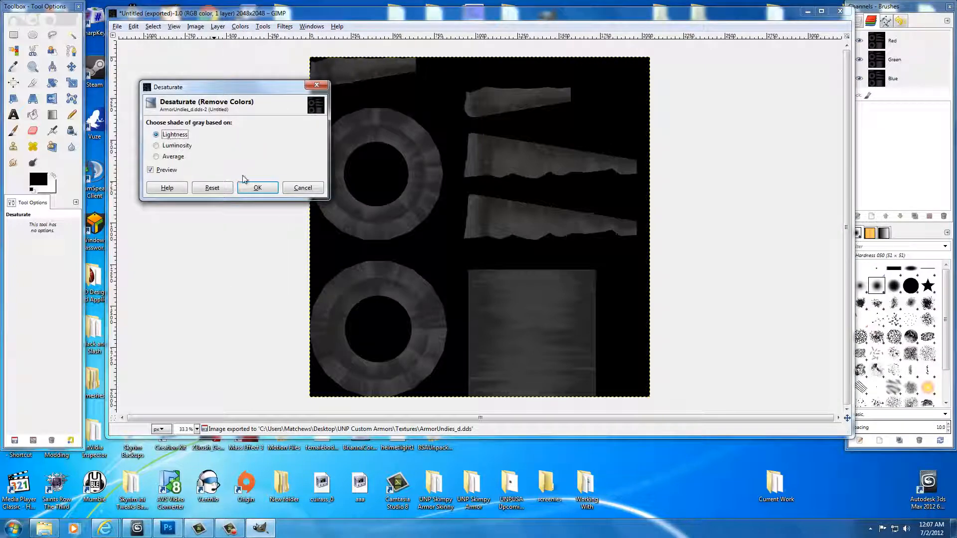
pyautogui.click(256, 186)
# - Strengthen the texture's contrast with Levels, setting the input gamma to 0.23 and the input white point to 68
pyautogui.click(240, 27)
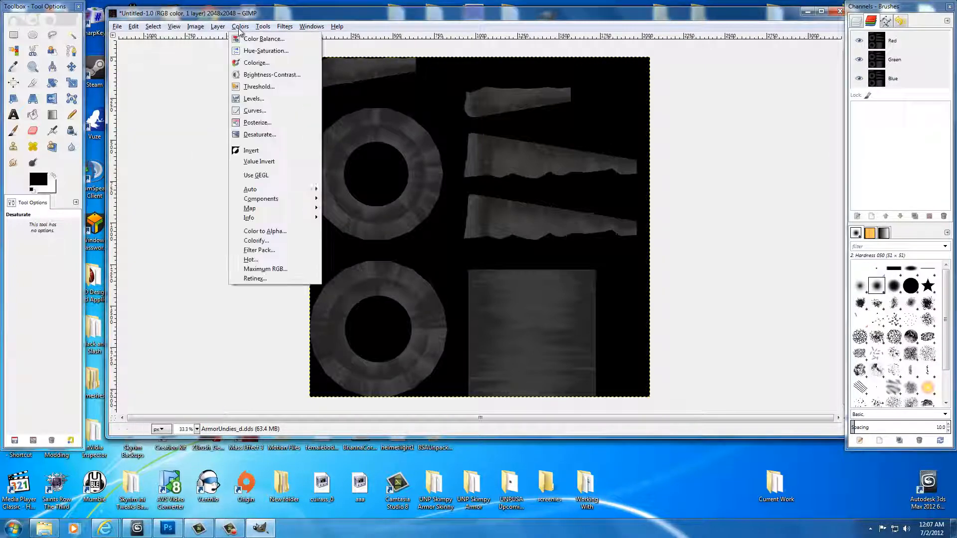
pyautogui.click(254, 99)
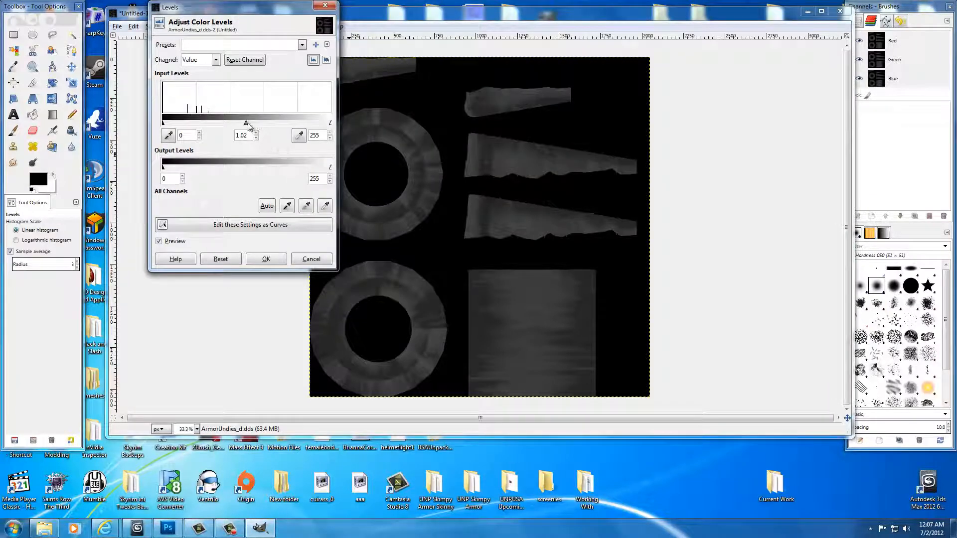
pyautogui.moveTo(248, 124); pyautogui.dragTo(208, 125)
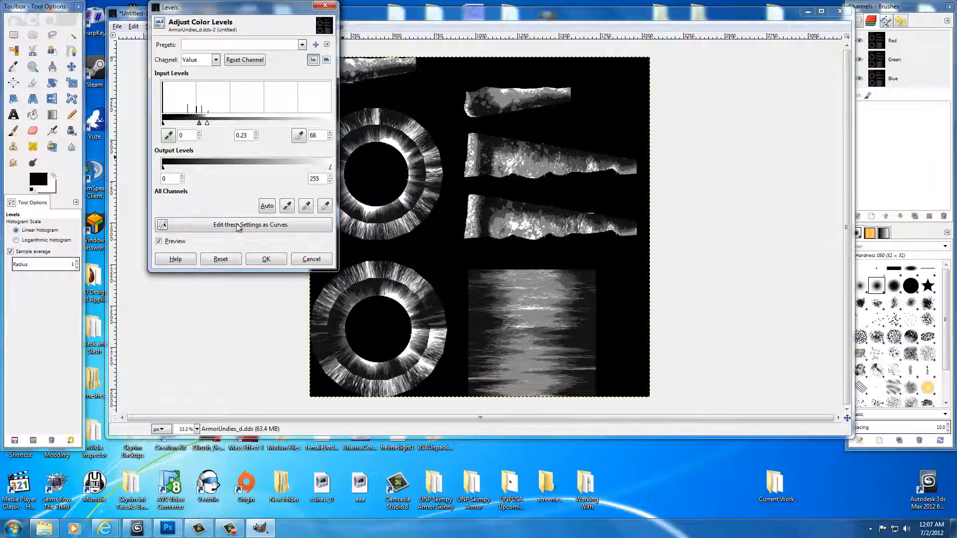
pyautogui.click(268, 262)
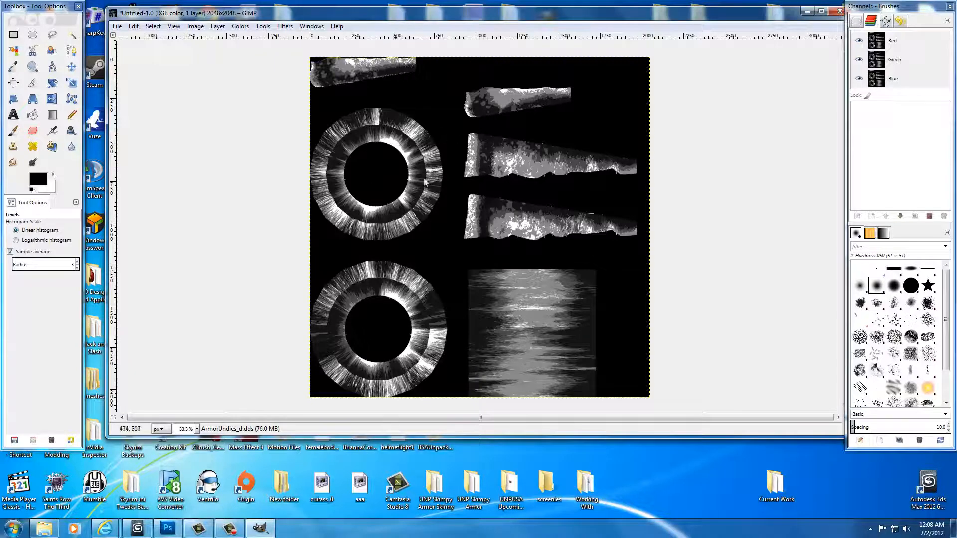
# - Convert the texture to a normal map with the Normalmap filter, using the 9x9 filter, Wrap enabled and scale 5
pyautogui.rightClick(452, 144)
pyautogui.moveTo(477, 234)
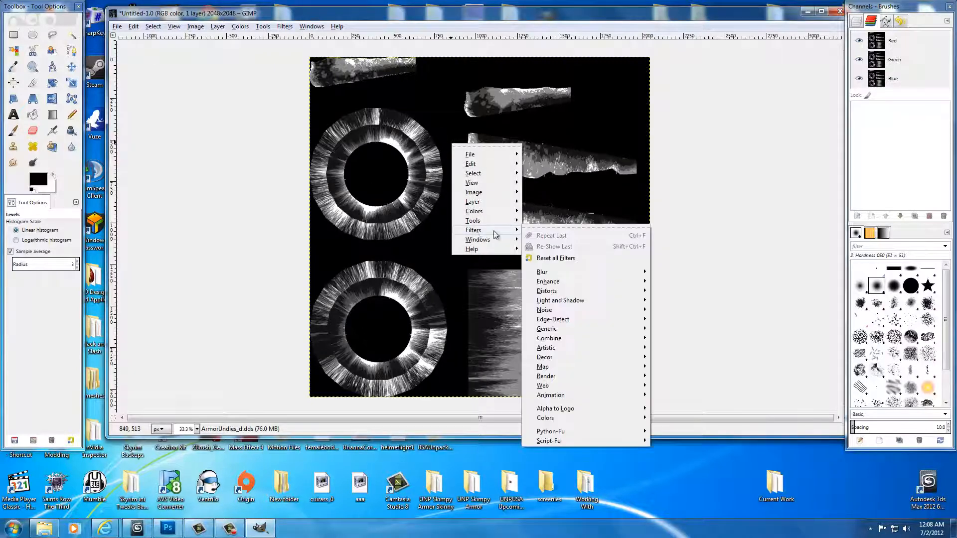
pyautogui.moveTo(570, 367)
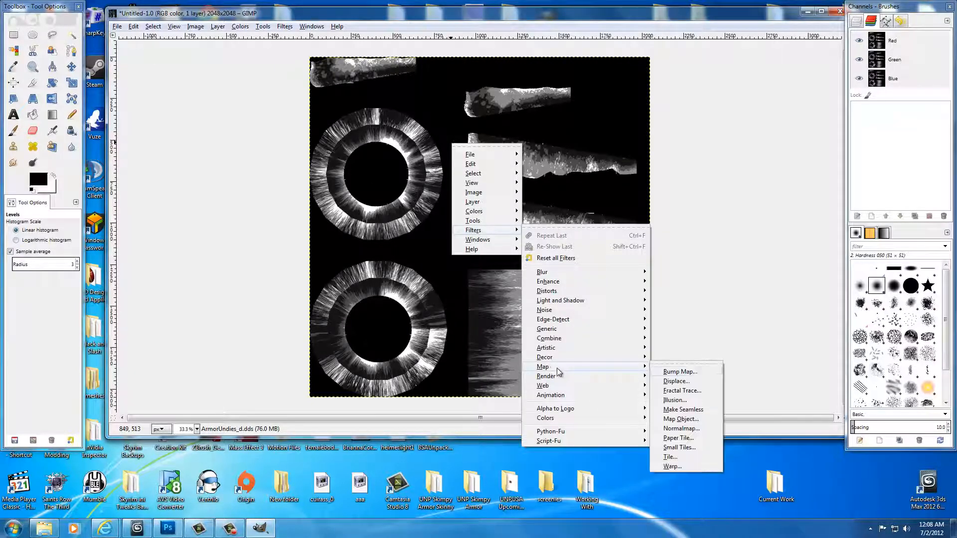
pyautogui.click(680, 430)
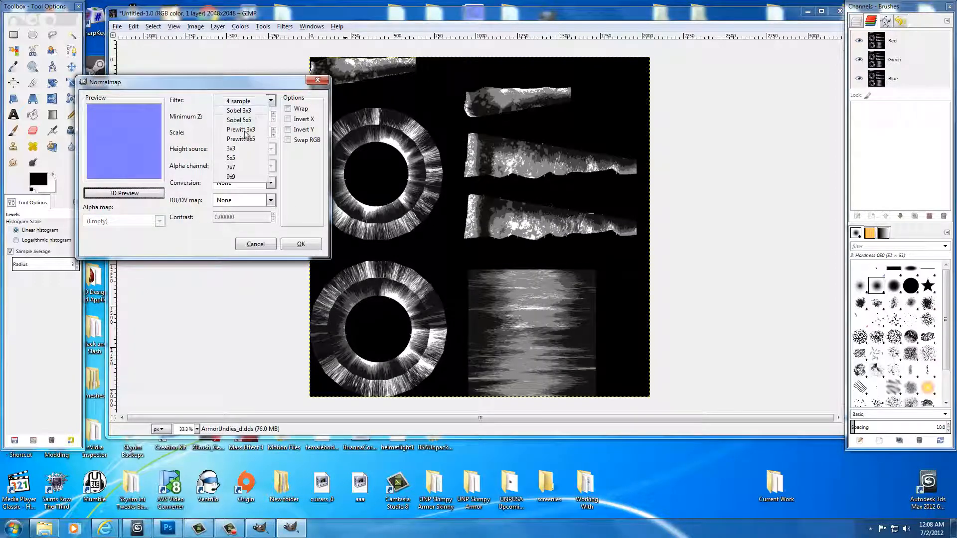
pyautogui.click(239, 176)
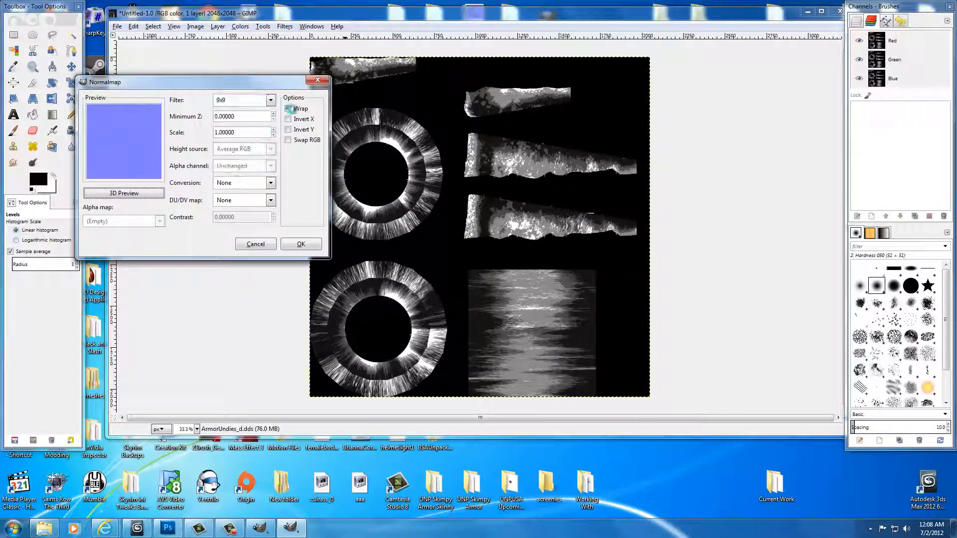
pyautogui.click(288, 109)
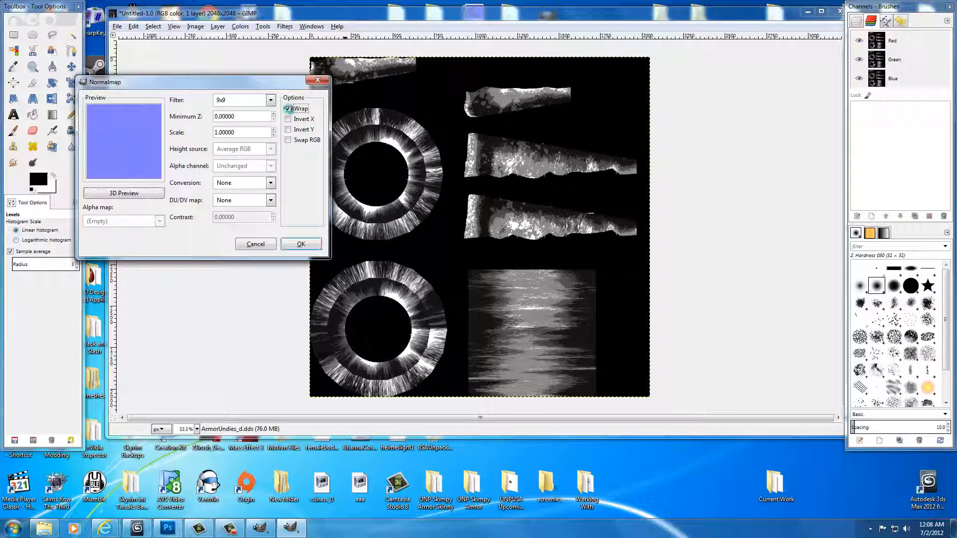
pyautogui.doubleClick(274, 130)
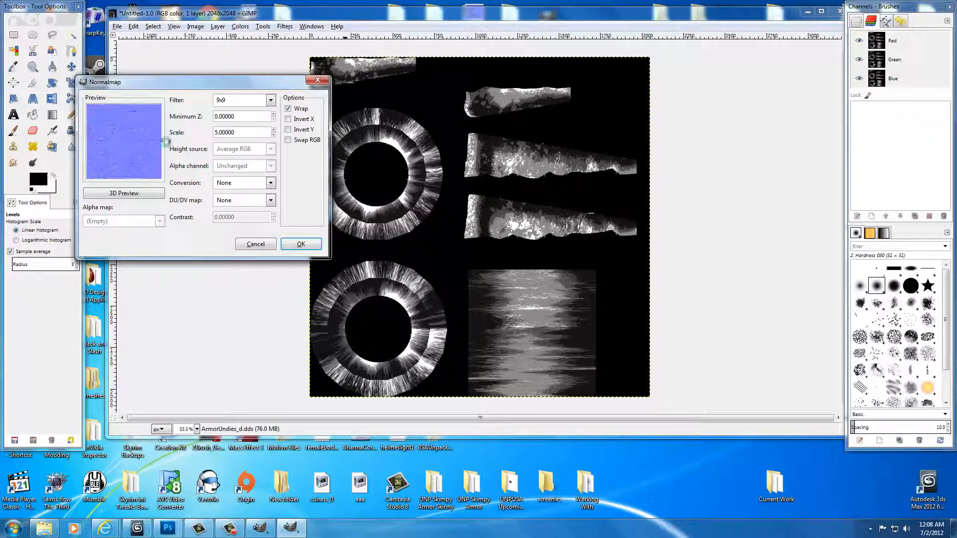
pyautogui.click(274, 136)
pyautogui.click(274, 130)
pyautogui.click(299, 244)
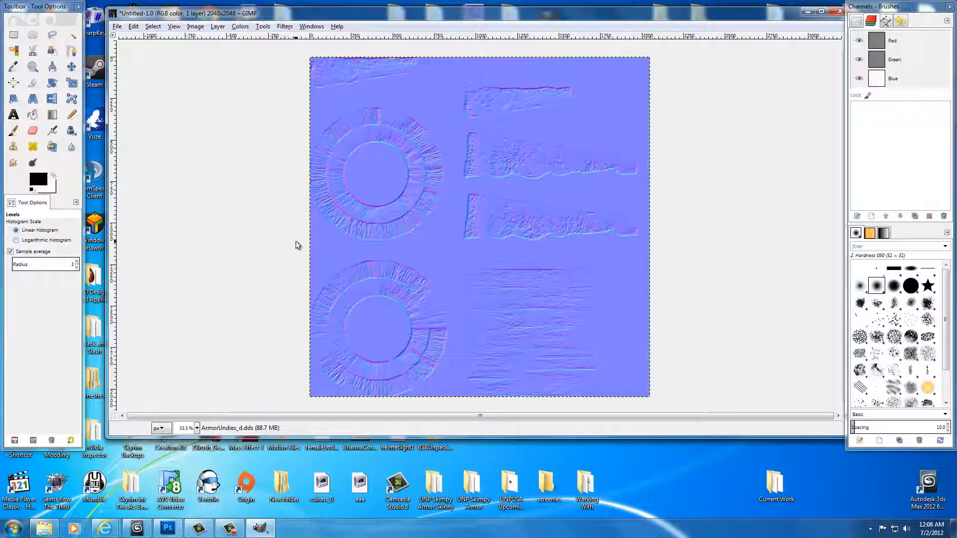
# - Export the normal map as ArmorUndies_n.dds in the Textures folder, uncompressed in RGB8 format with generated mipmaps
pyautogui.click(117, 28)
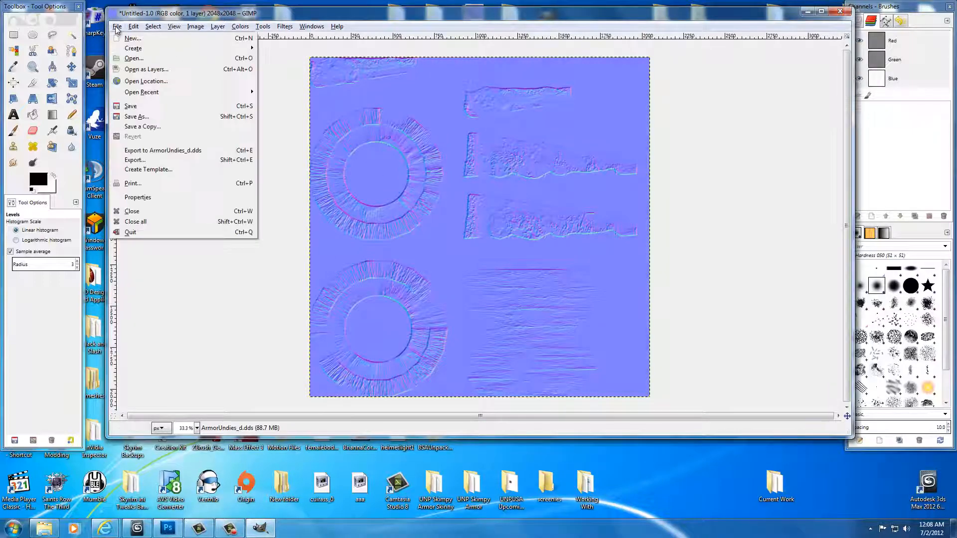
pyautogui.click(133, 160)
pyautogui.click(365, 104)
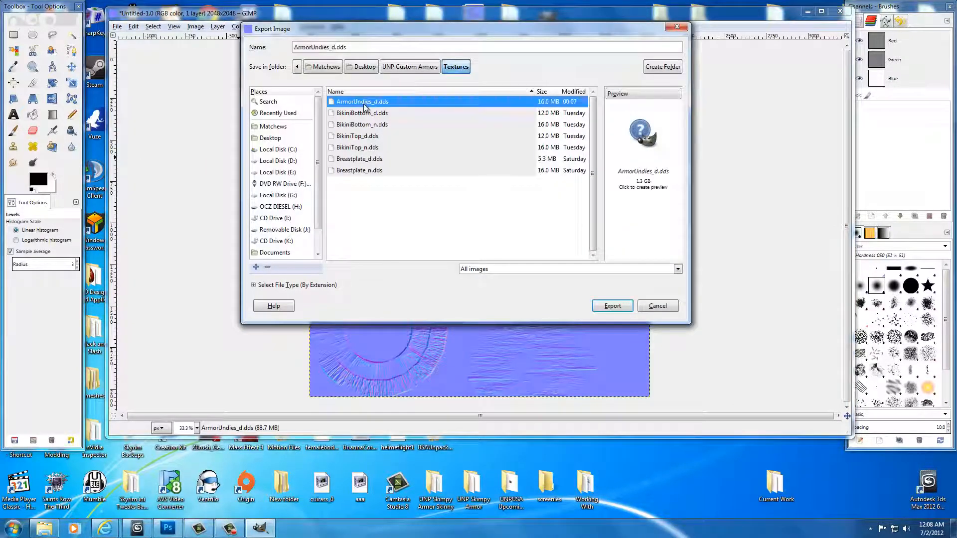
pyautogui.click(336, 48)
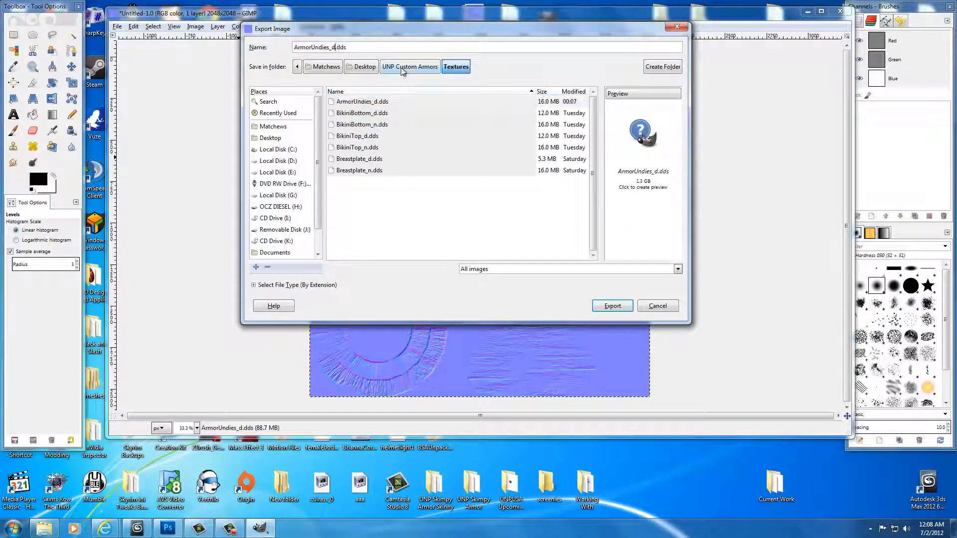
pyautogui.press('Delete')
pyautogui.write('n')
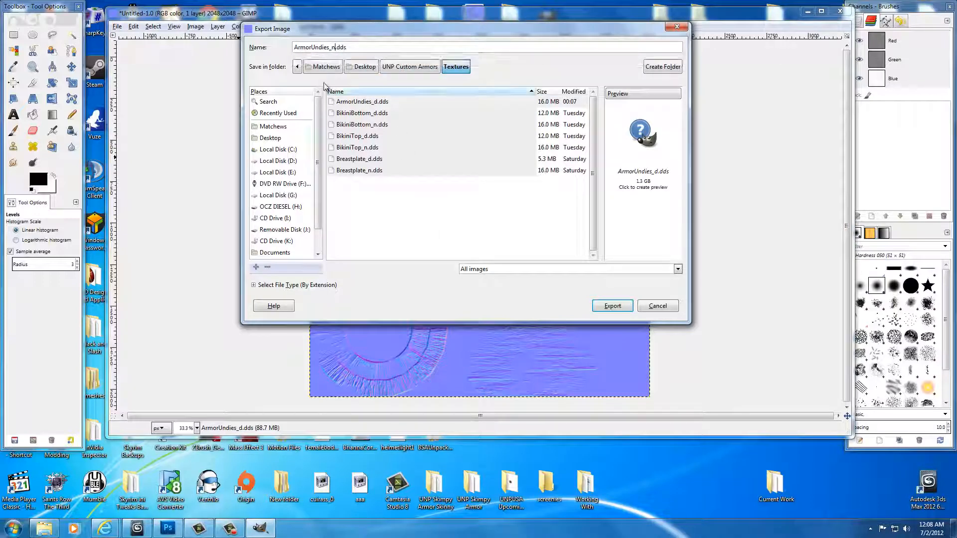
pyautogui.click(612, 306)
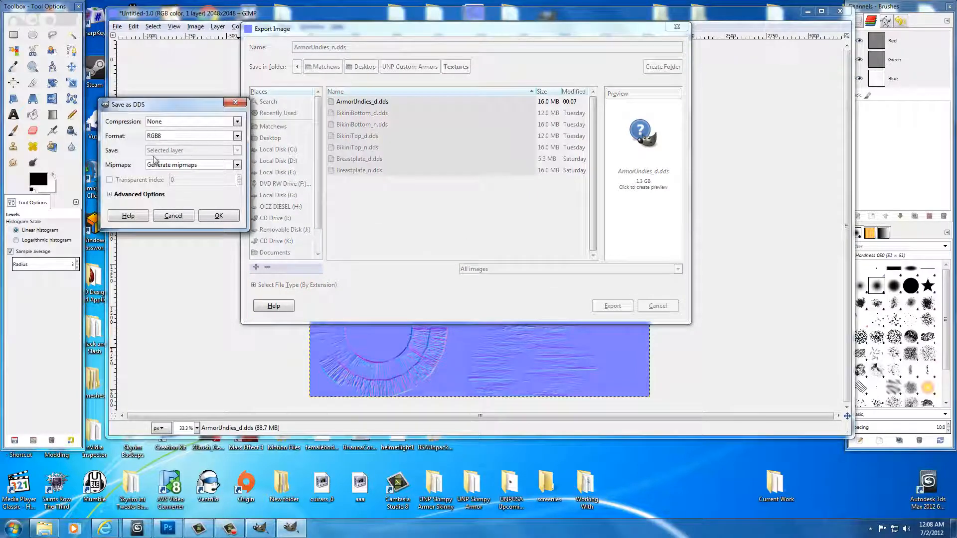
pyautogui.click(219, 216)
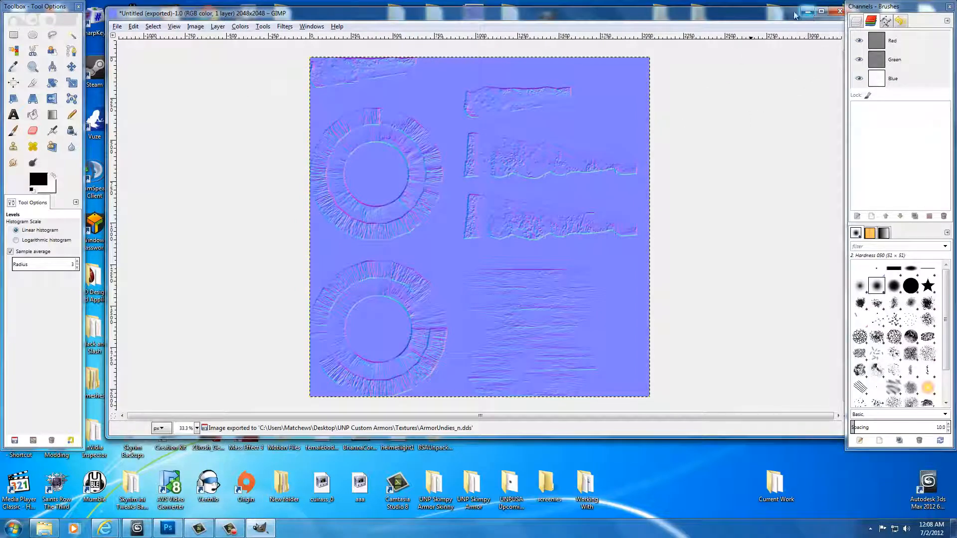
# - Quit GIMP, discarding the unsaved changes, and check both ArmorUndies DDS files in the Textures folder
pyautogui.click(117, 26)
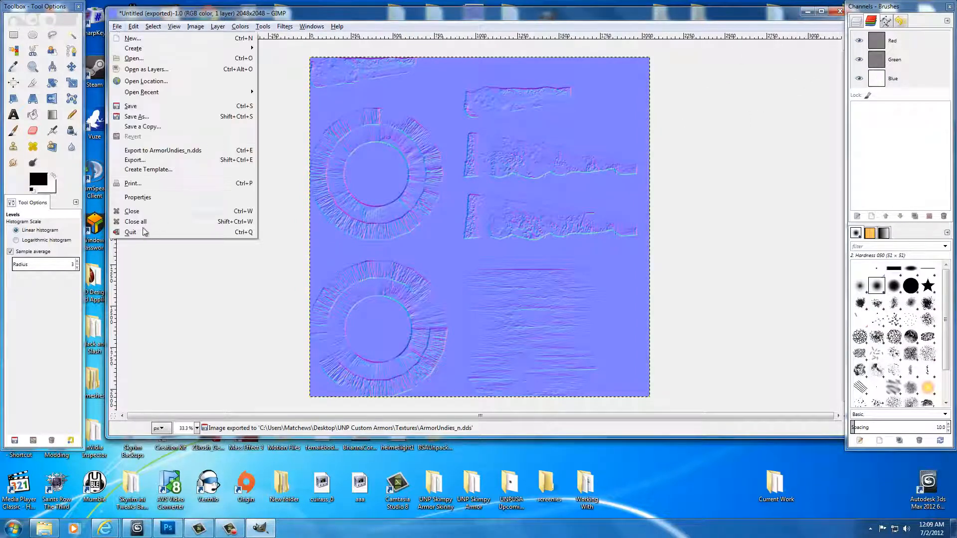
pyautogui.click(130, 231)
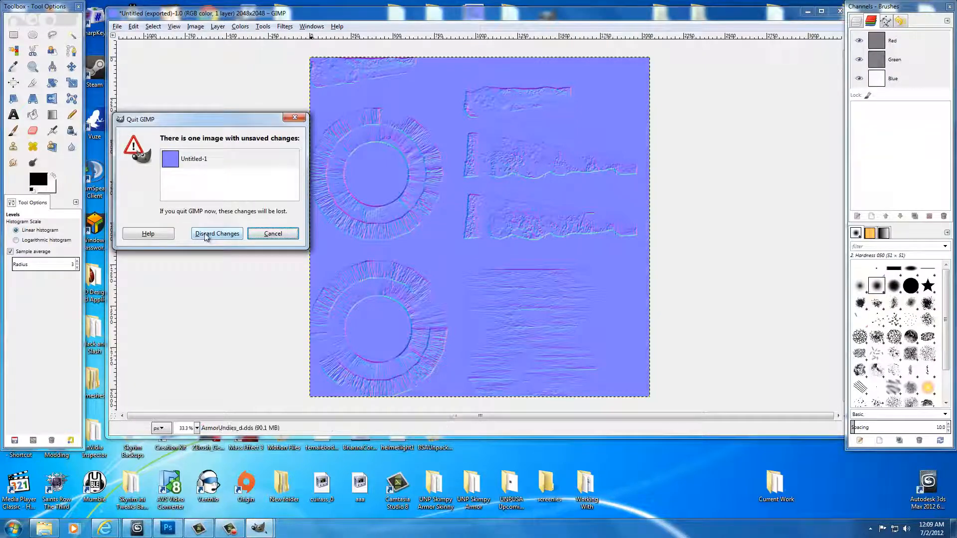
pyautogui.click(220, 234)
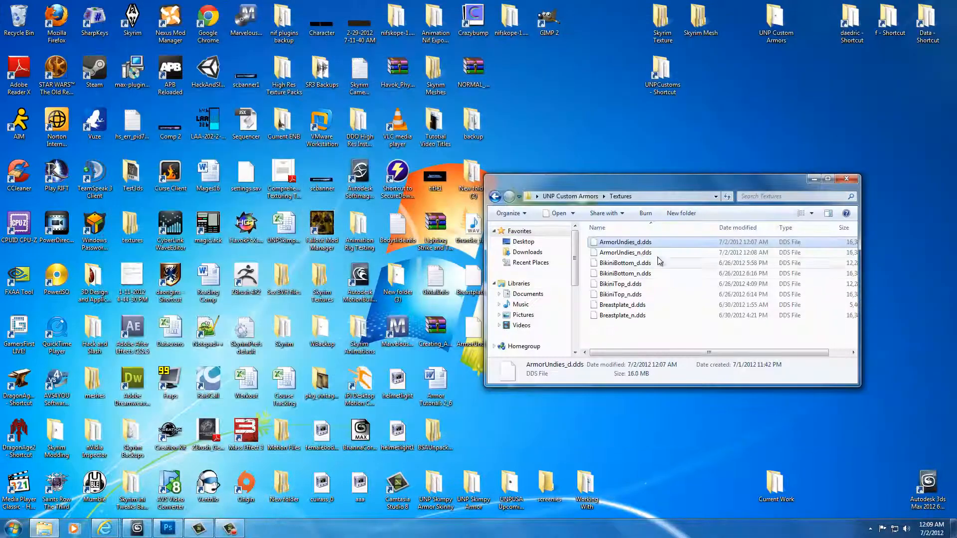
pyautogui.hotkey('shift', 'Down')
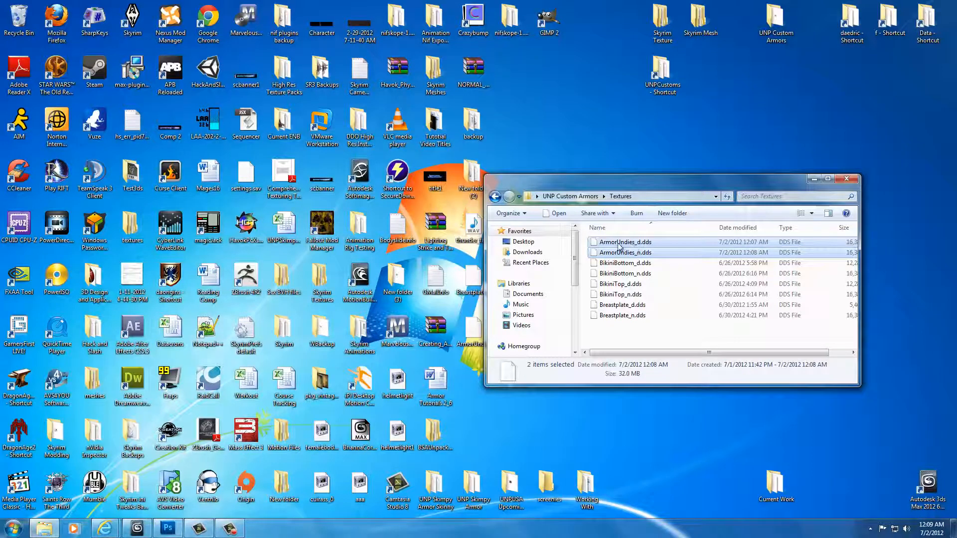
pyautogui.click(650, 344)
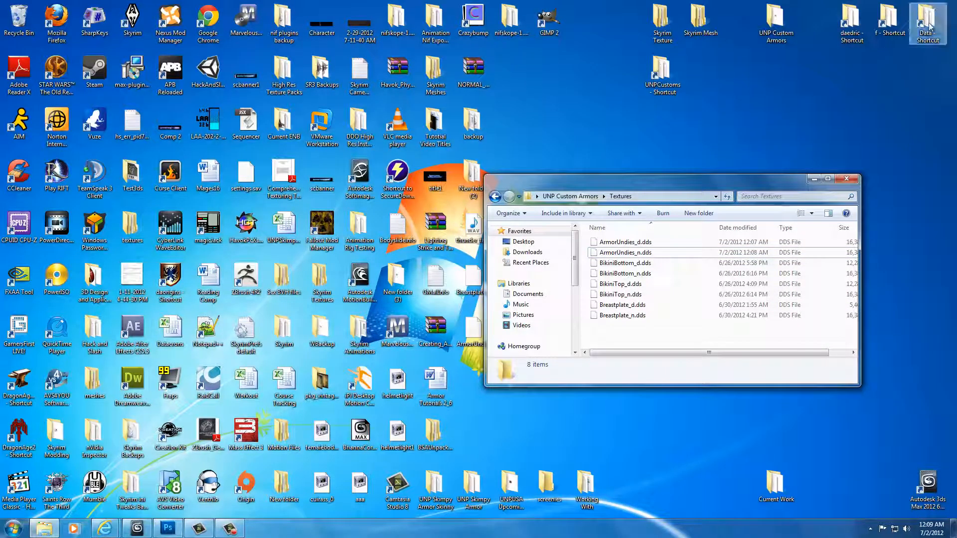
# - Open daedrictorsof_0.nif in NifSkope from the desktop's UNP Custom Armors folder, under data/meshes/armor/daedric/Test1
pyautogui.click(774, 26)
pyautogui.doubleClick(775, 26)
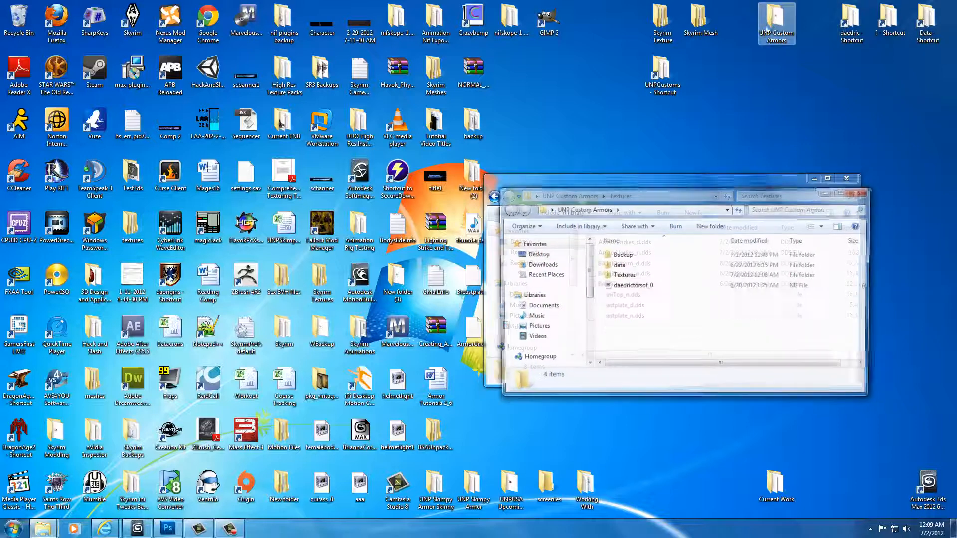
pyautogui.doubleClick(623, 274)
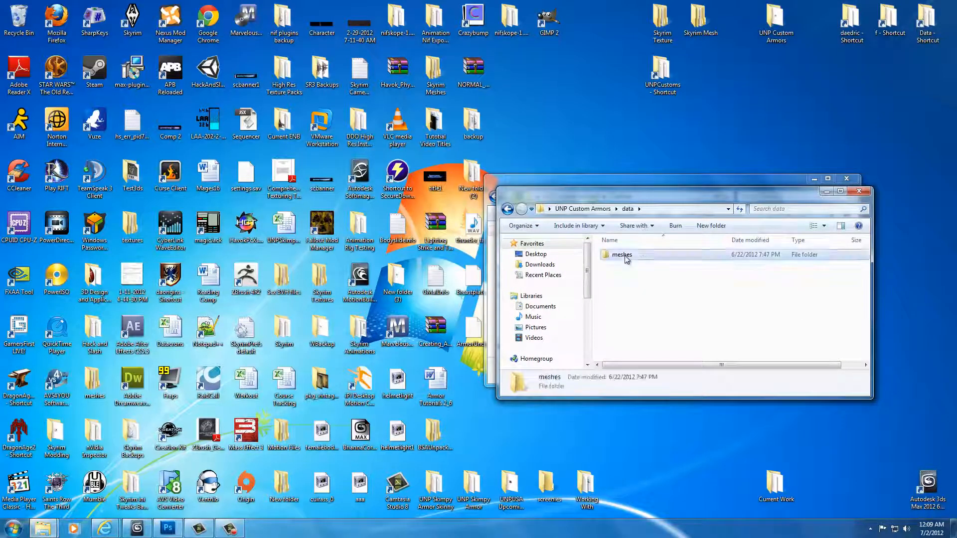
pyautogui.doubleClick(623, 255)
pyautogui.doubleClick(625, 255)
pyautogui.doubleClick(626, 255)
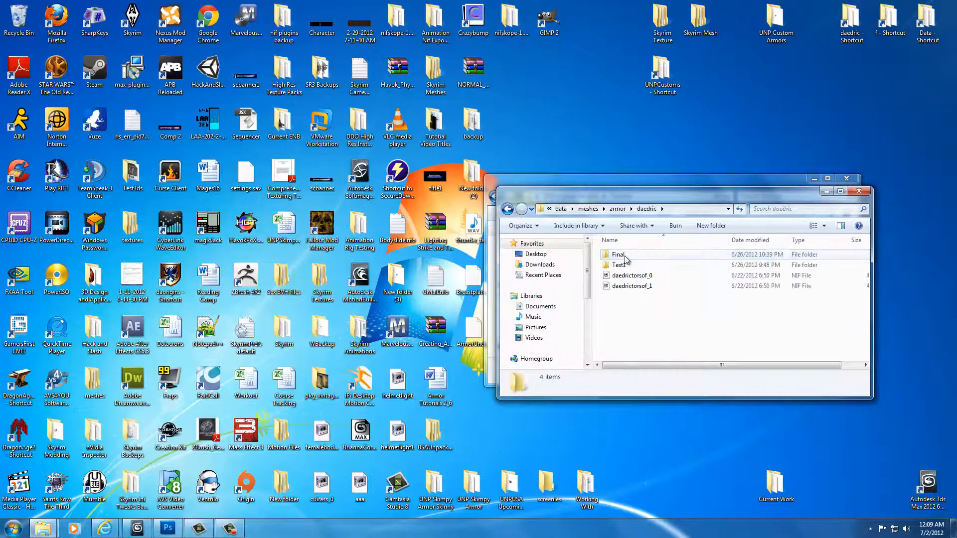
pyautogui.doubleClick(620, 257)
pyautogui.click(617, 259)
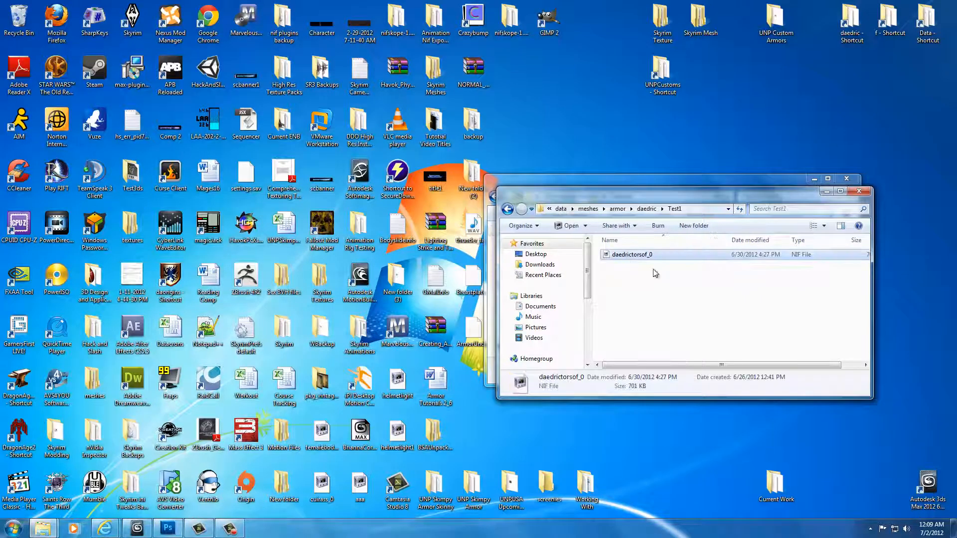
pyautogui.moveTo(710, 365); pyautogui.dragTo(684, 369)
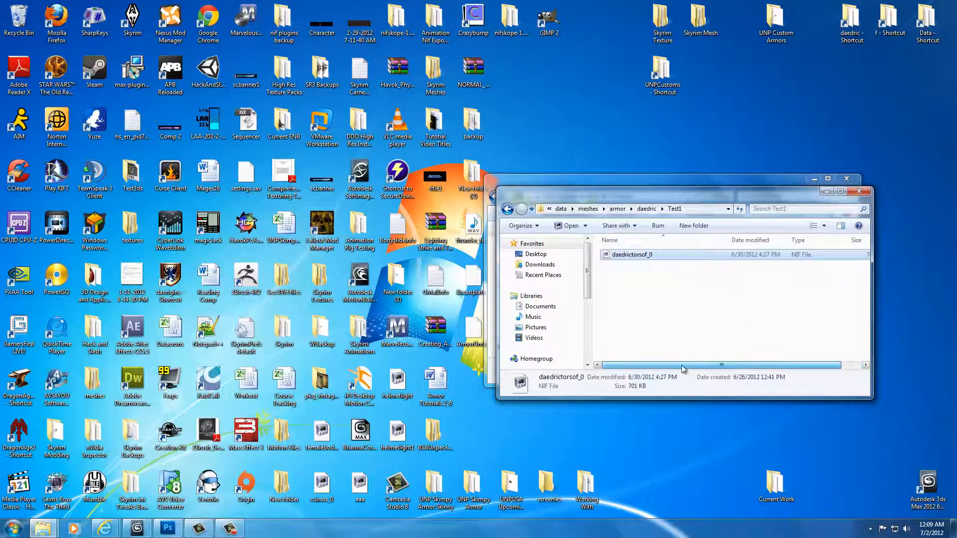
pyautogui.doubleClick(634, 257)
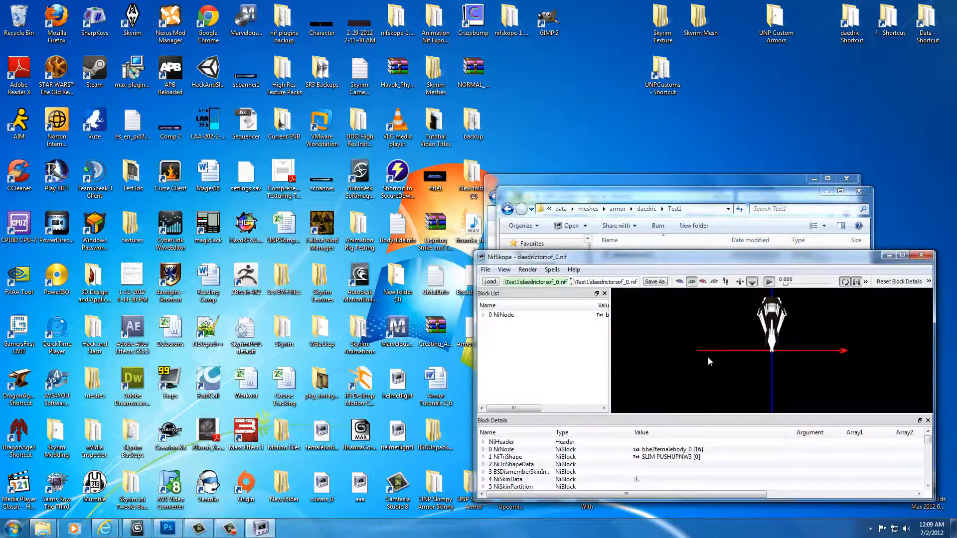
# - Move the daedrictorsof_0.nif window aside and open Belt01andUndies01.nif from the UNP Custom Armors Backup folder in a second NifSkope window
pyautogui.moveTo(698, 334); pyautogui.dragTo(702, 391)
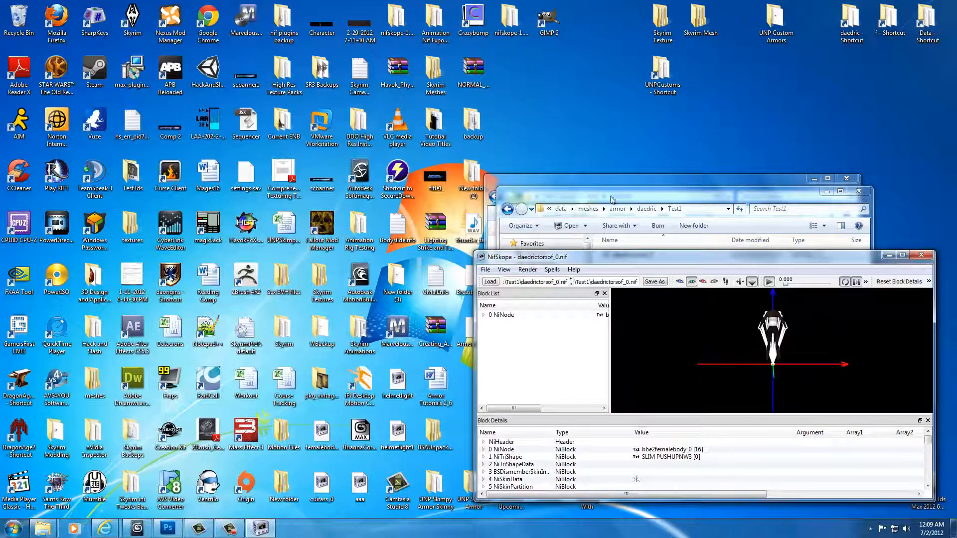
pyautogui.click(688, 196)
pyautogui.click(886, 269)
pyautogui.moveTo(846, 260); pyautogui.dragTo(376, 258)
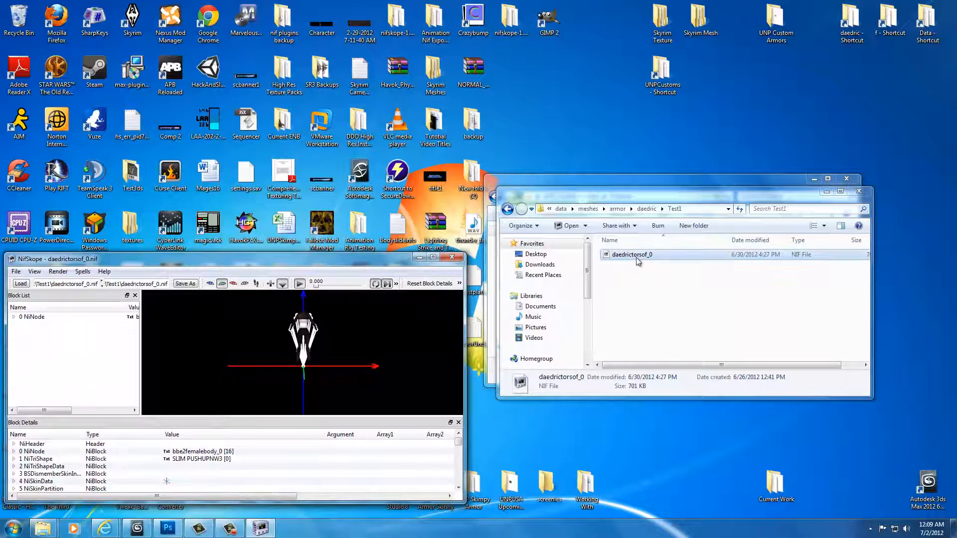
pyautogui.click(560, 209)
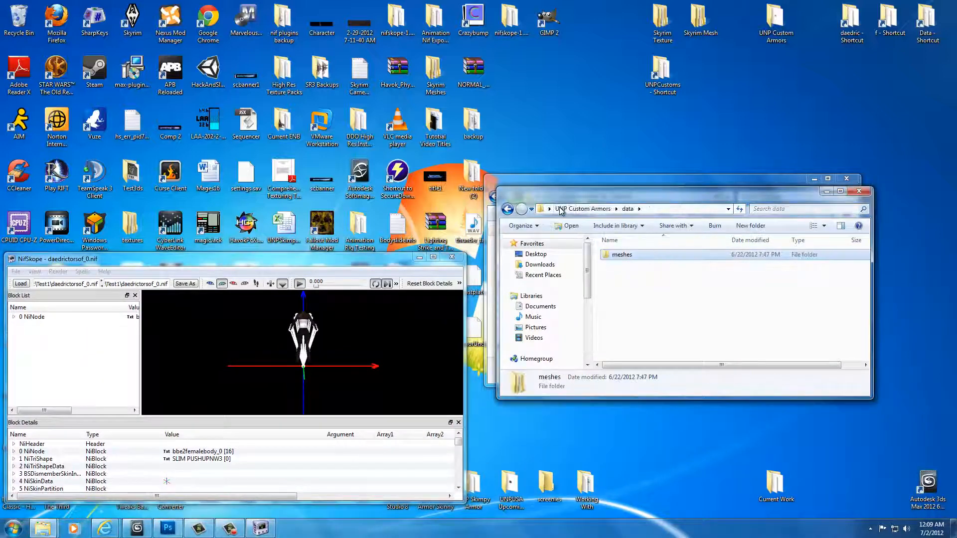
pyautogui.click(561, 209)
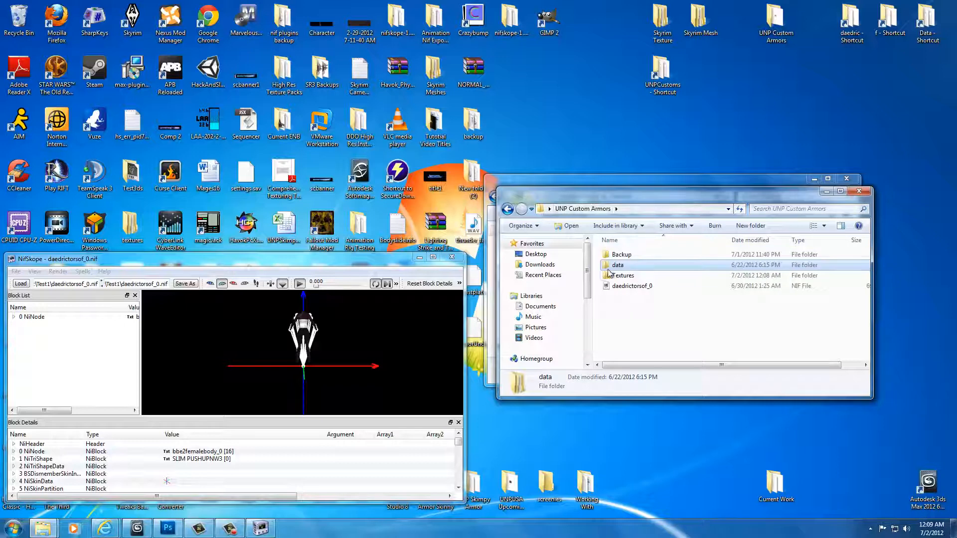
pyautogui.doubleClick(621, 255)
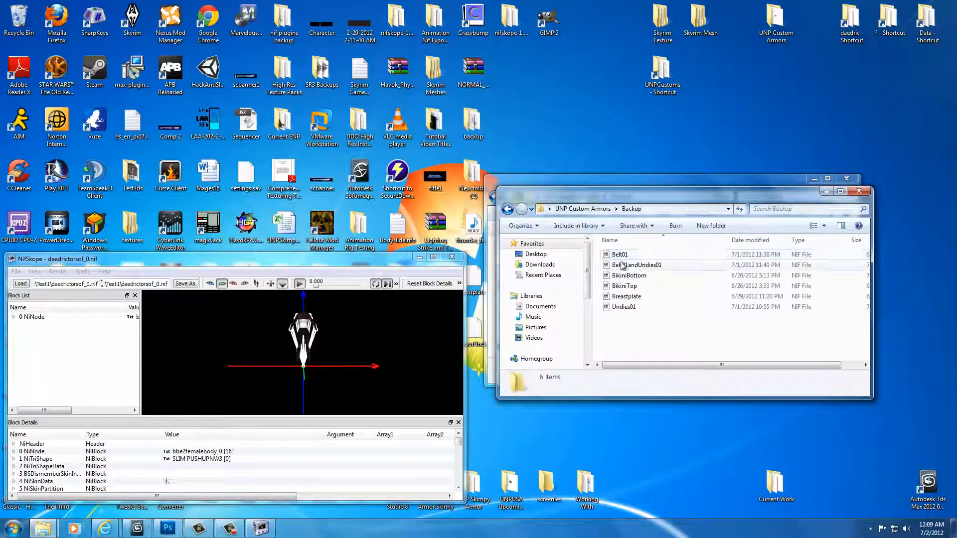
pyautogui.doubleClick(645, 267)
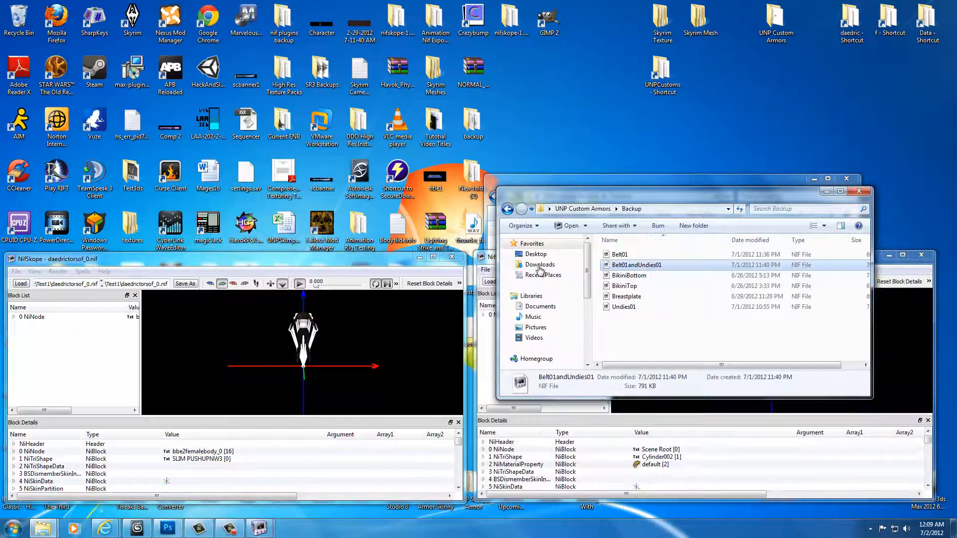
pyautogui.click(898, 269)
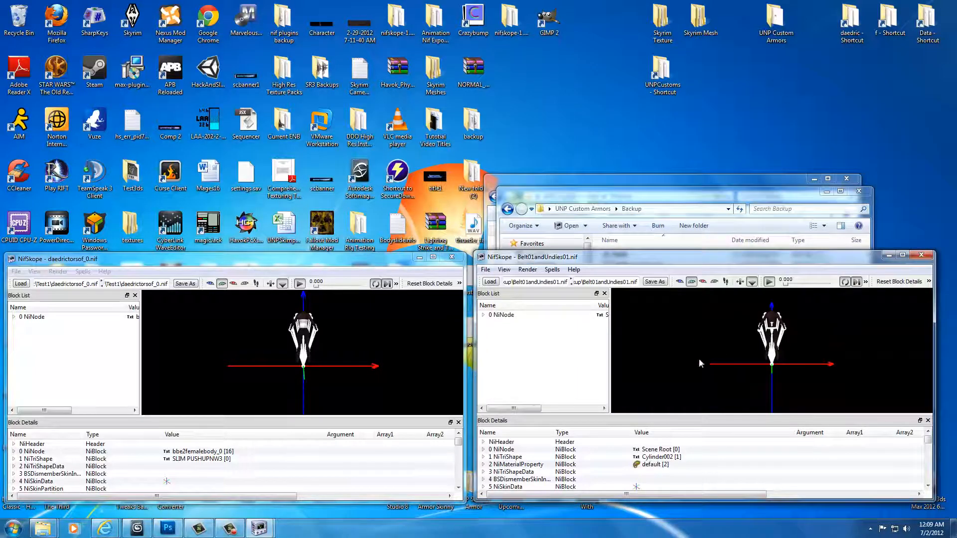
pyautogui.moveTo(699, 360); pyautogui.dragTo(692, 375)
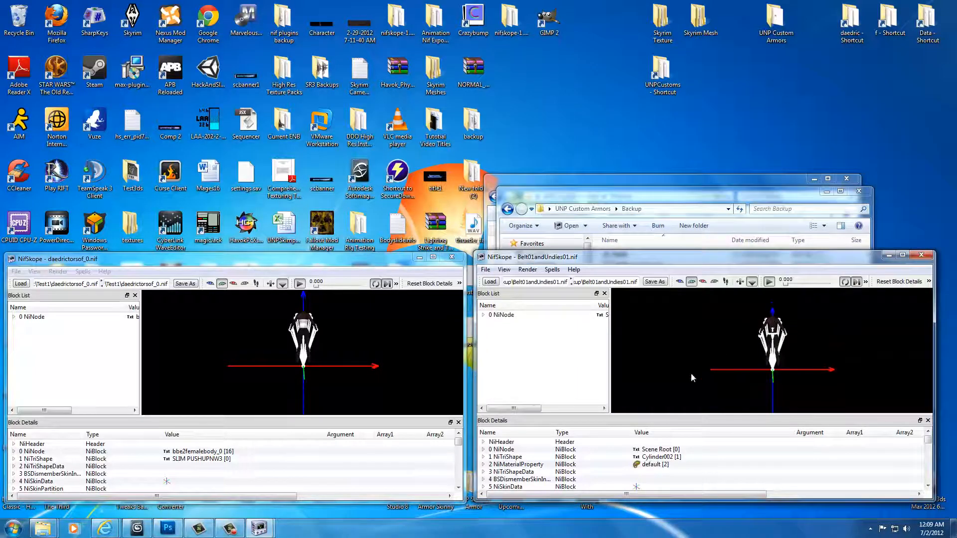
# - Copy the root NiNode's name from daedrictorsof_0.nif and rename the Belt01andUndies01.nif root NiNode to bbe2femalebody_0
pyautogui.click(502, 316)
pyautogui.click(77, 318)
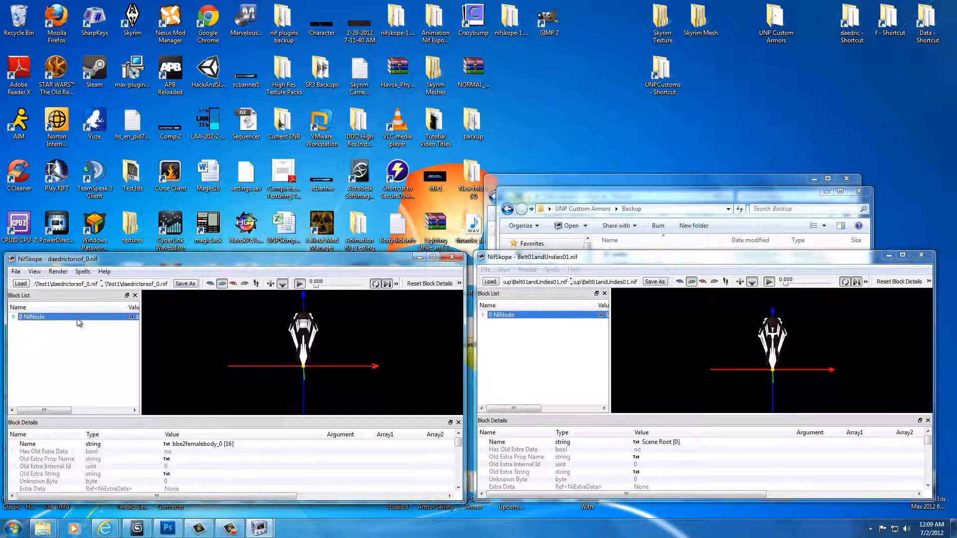
pyautogui.click(167, 445)
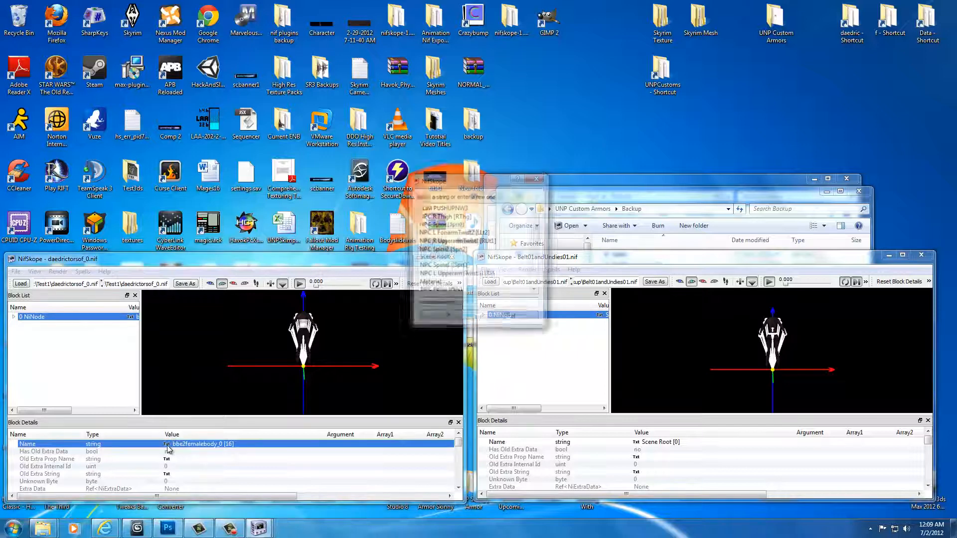
pyautogui.moveTo(469, 306); pyautogui.dragTo(370, 314)
pyautogui.hotkey('ctrl', 'c')
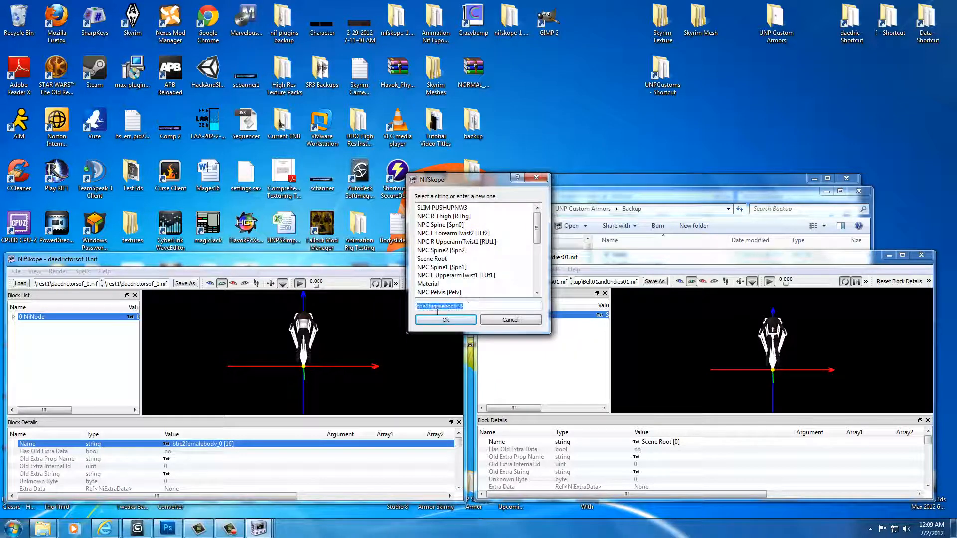
pyautogui.click(518, 321)
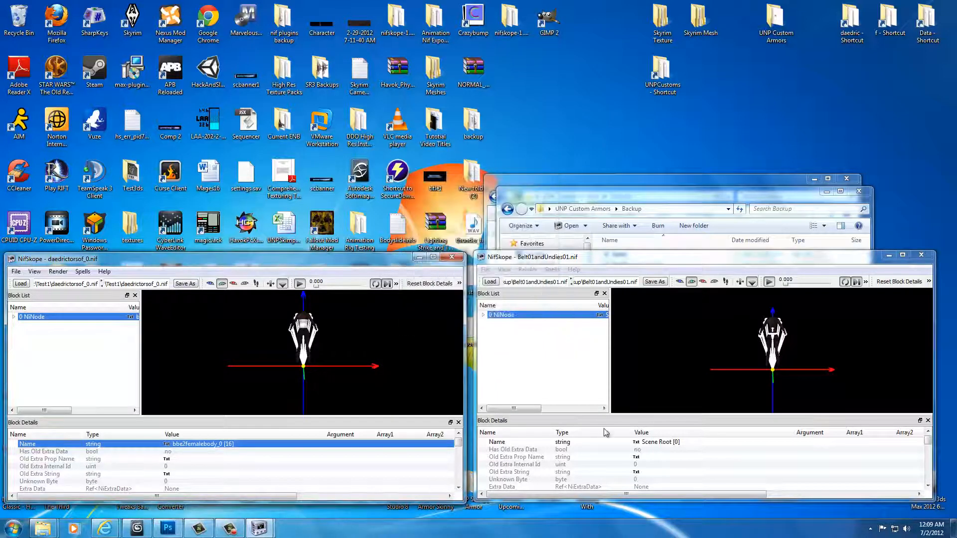
pyautogui.click(641, 442)
pyautogui.moveTo(464, 306); pyautogui.dragTo(372, 313)
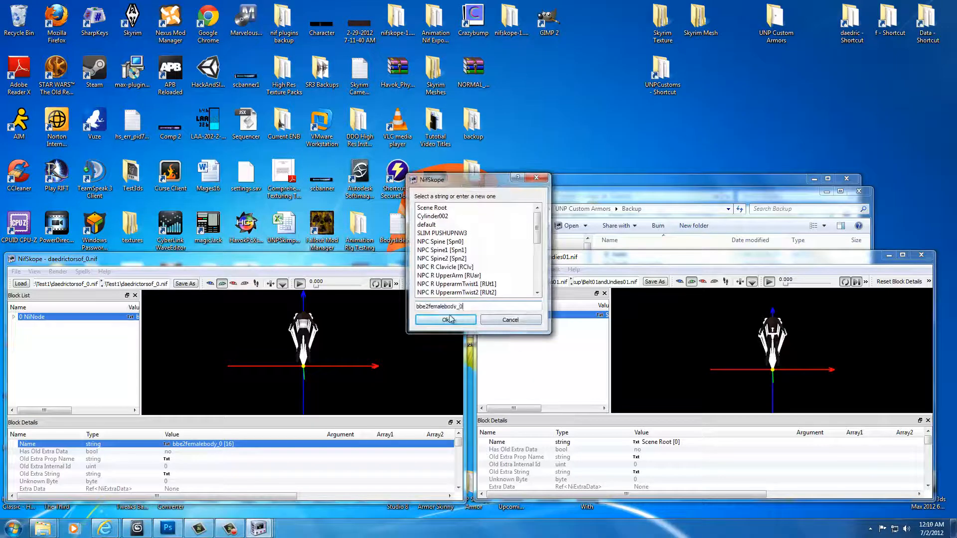
pyautogui.hotkey('ctrl', 'v')
pyautogui.click(441, 319)
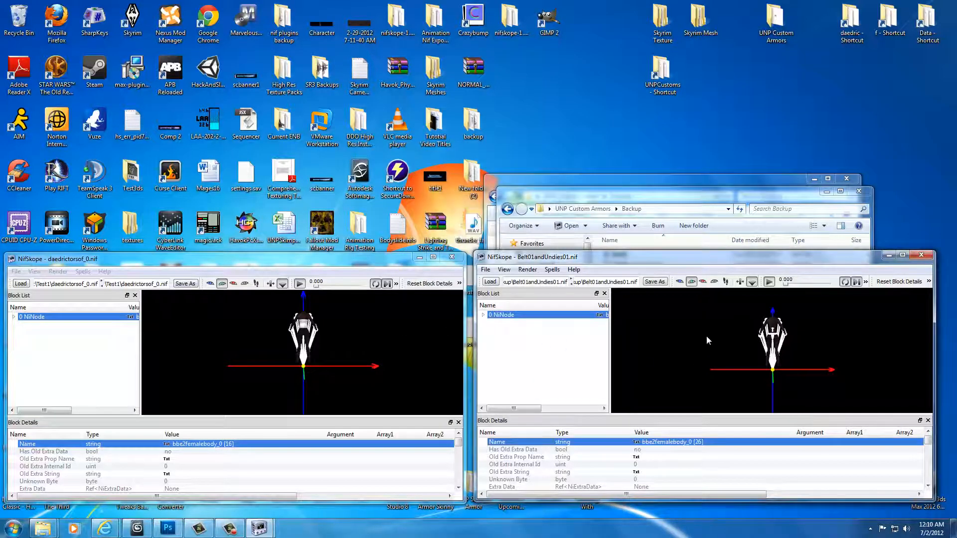
# - Copy the undies' NiTriShape branch (block 1) from Belt01andUndies01.nif and paste it into the root NiNode of daedrictorsof_0.nif
pyautogui.scroll(5, 707, 336)
pyautogui.scroll(3, 718, 368)
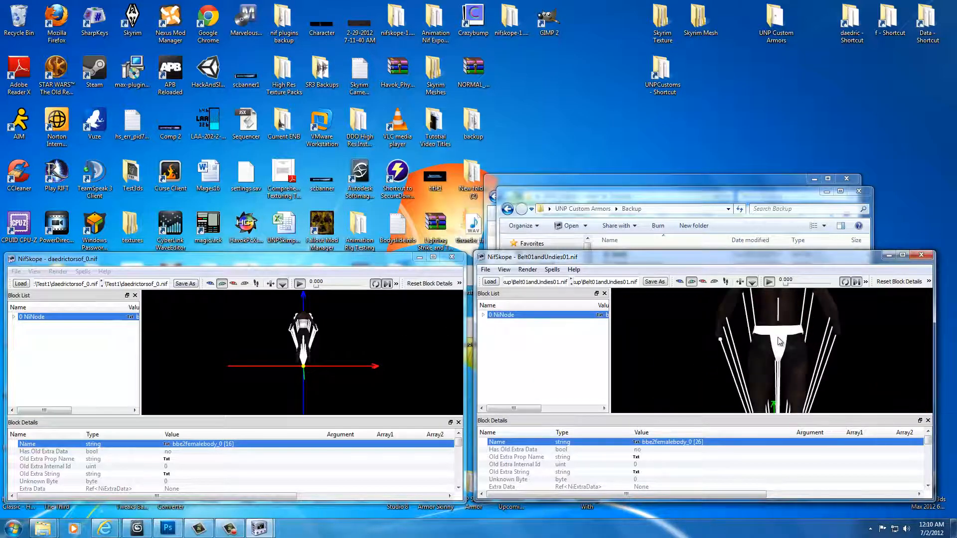
pyautogui.click(733, 341)
pyautogui.click(516, 330)
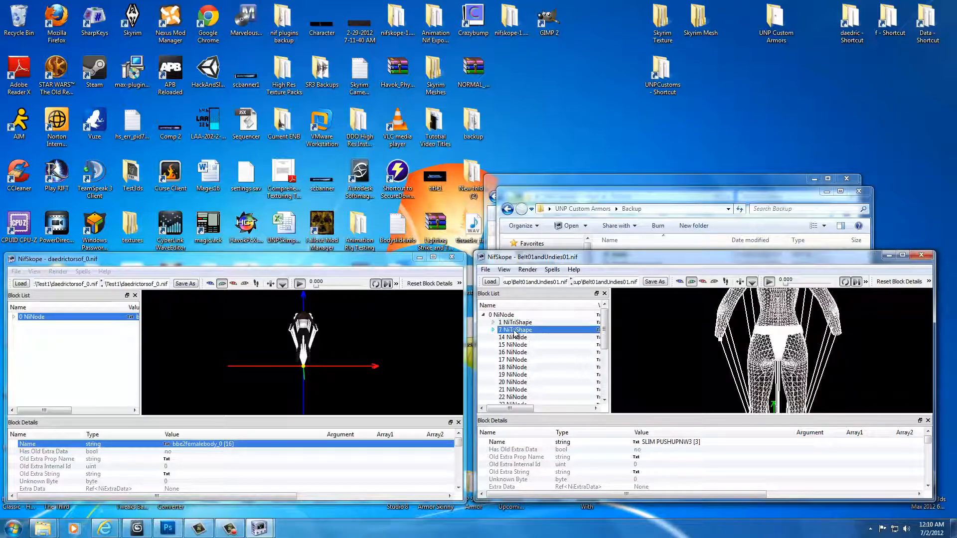
pyautogui.click(516, 322)
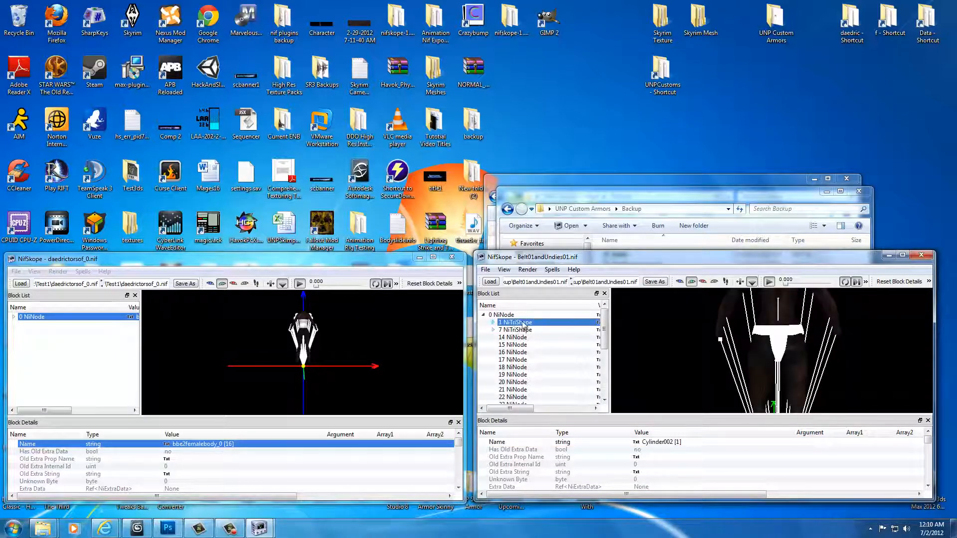
pyautogui.click(38, 314)
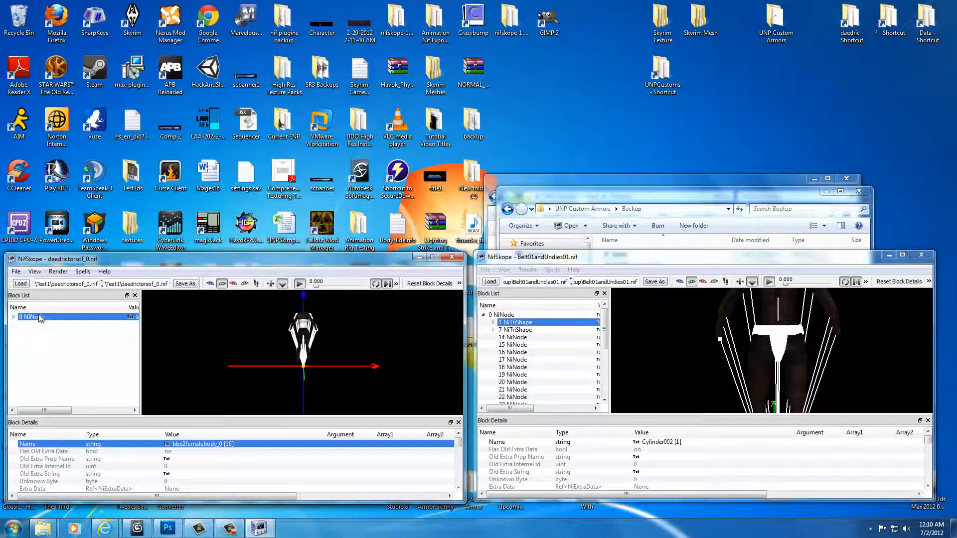
pyautogui.hotkey('ctrl', 'v')
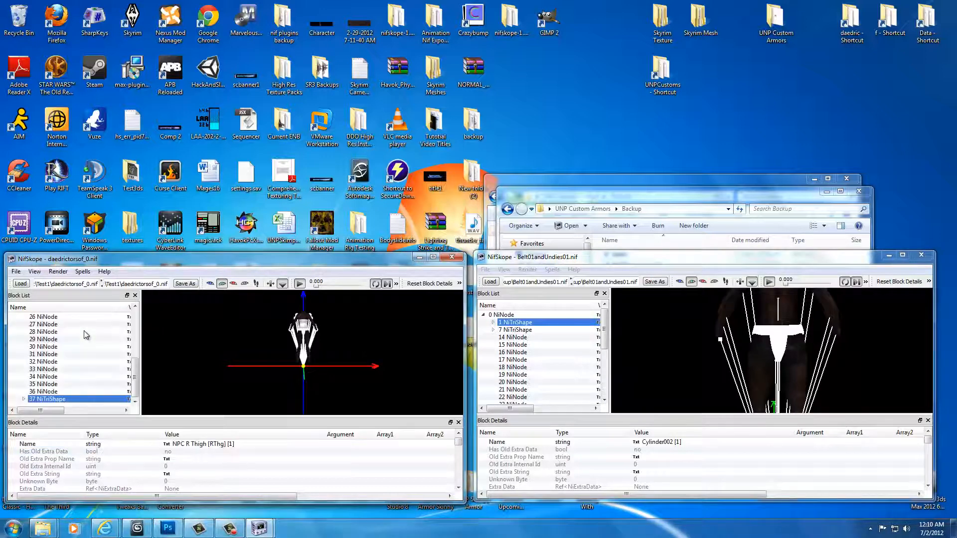
# - Copy the BSLightingShaderProperty branch from the torso piece's NiTriShape (block 8) in daedrictorsof_0.nif
pyautogui.moveTo(241, 367); pyautogui.dragTo(321, 368)
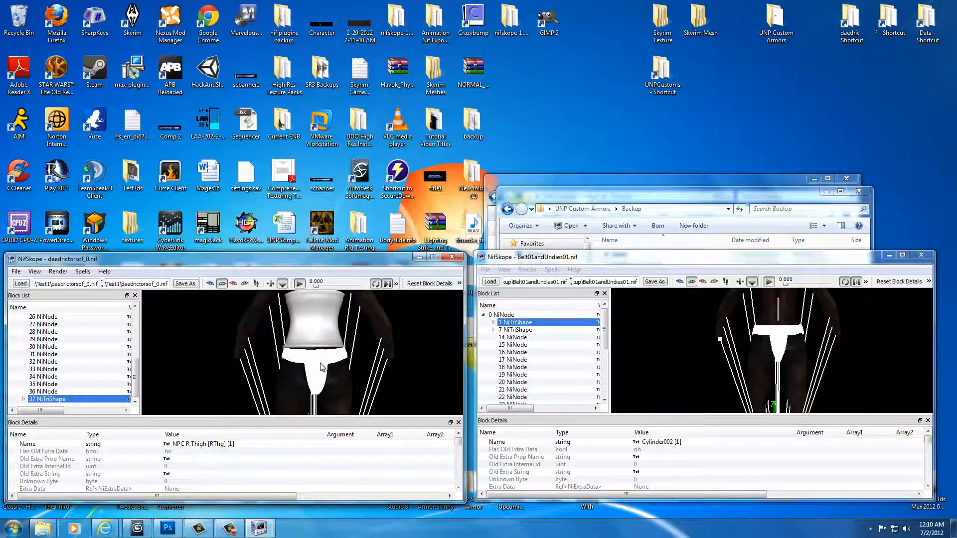
pyautogui.click(312, 336)
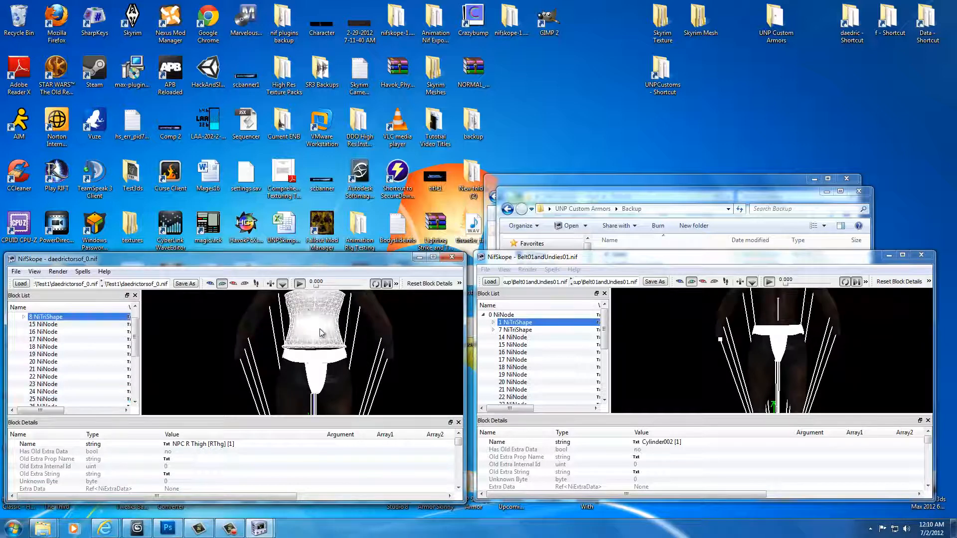
pyautogui.click(24, 317)
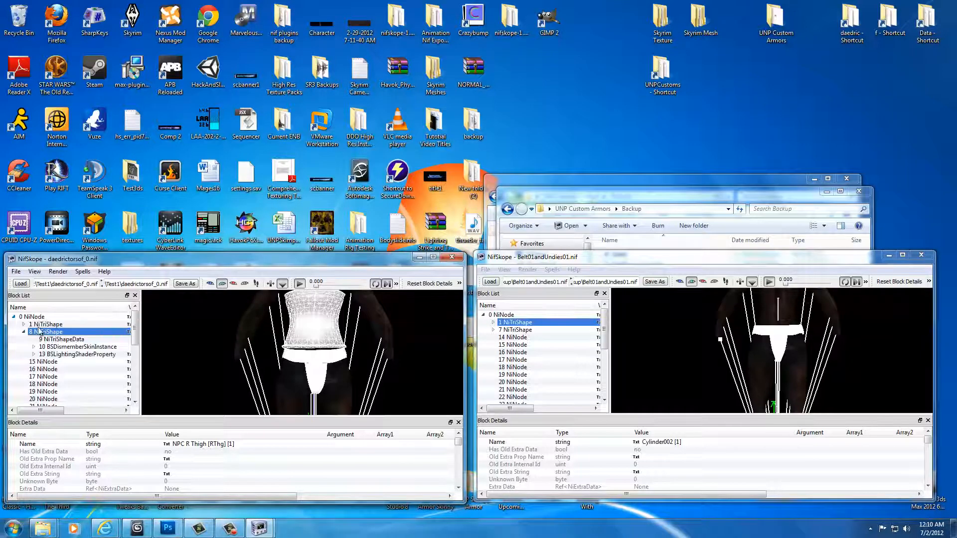
pyautogui.click(63, 354)
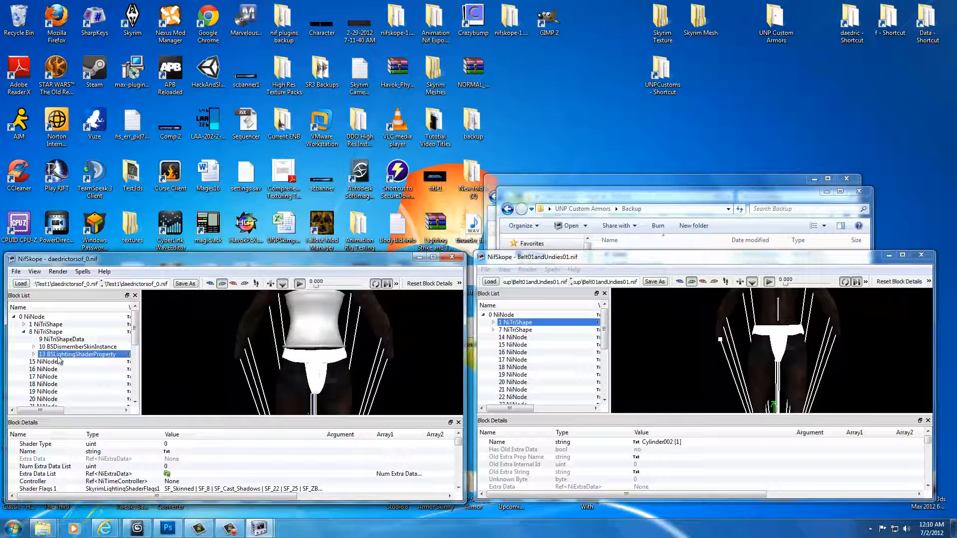
pyautogui.moveTo(56, 358)
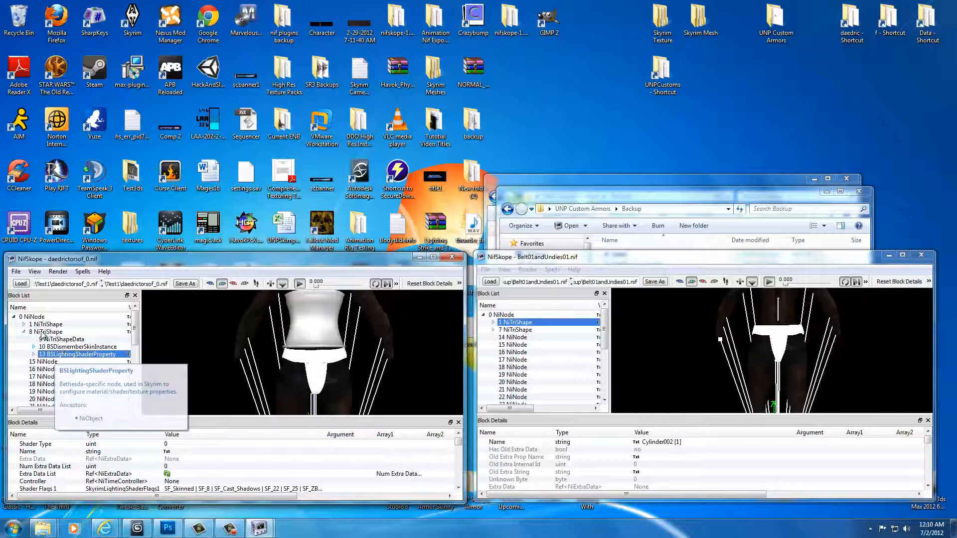
# - Delete the NiMaterialProperty block from the pasted undies' NiTriShape (block 37)
pyautogui.click(46, 332)
pyautogui.scroll(-5, 45, 367)
pyautogui.click(44, 400)
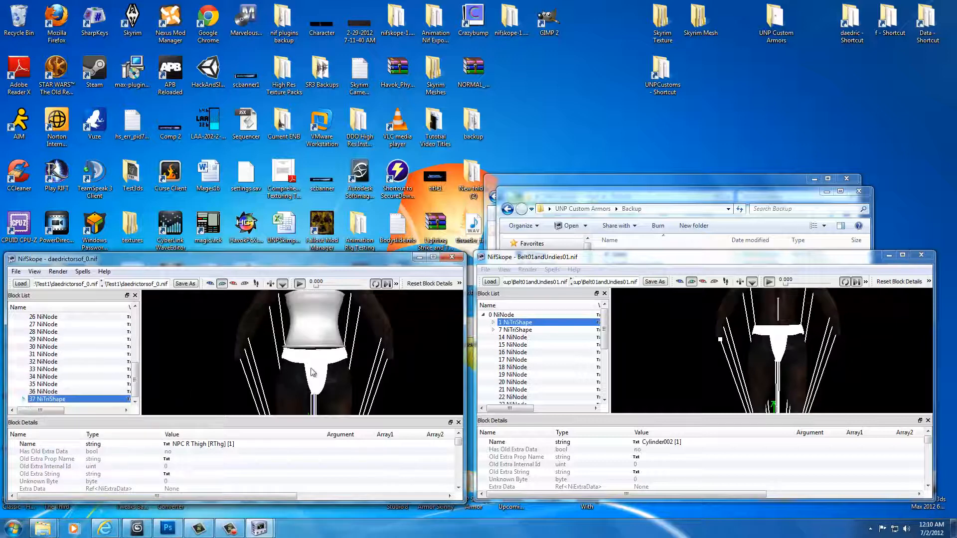
pyautogui.click(23, 399)
pyautogui.click(52, 400)
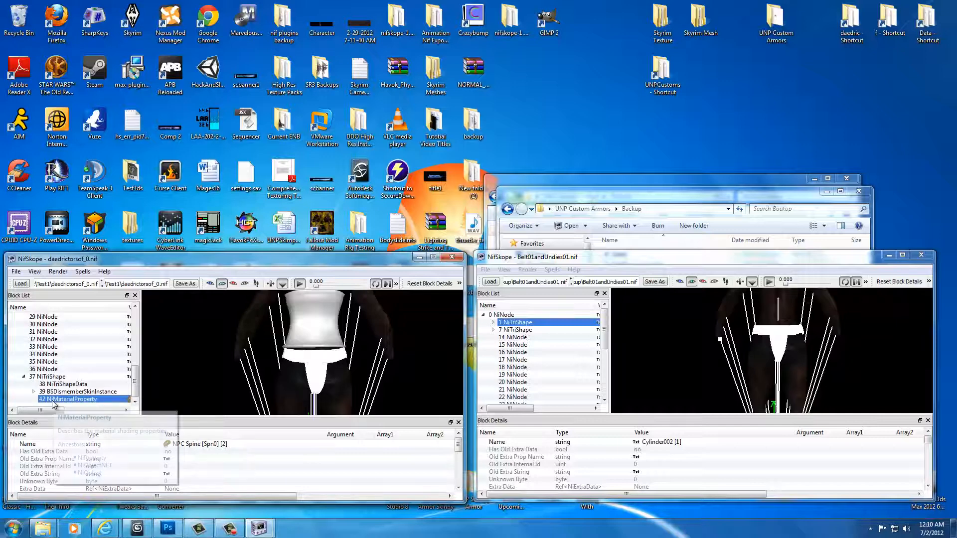
pyautogui.click(61, 393)
pyautogui.click(63, 400)
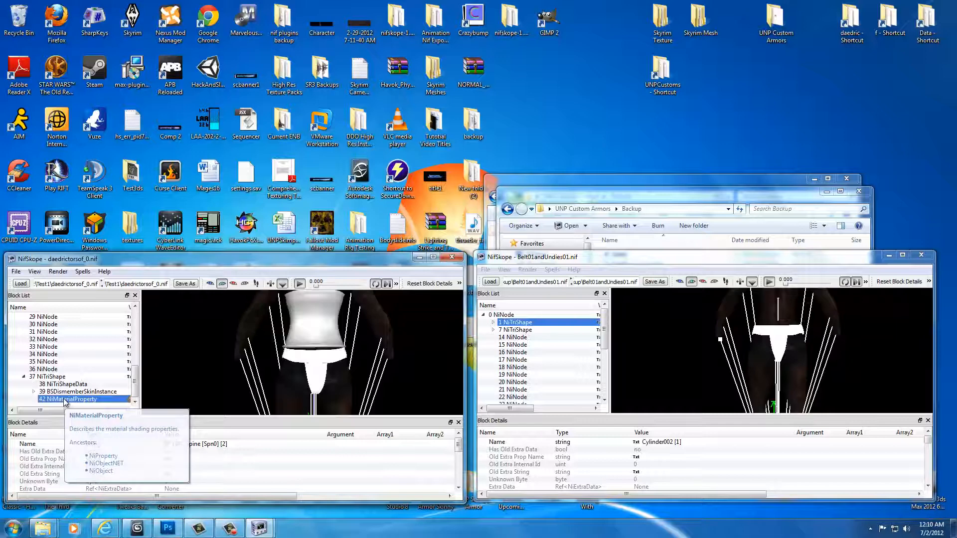
pyautogui.hotkey('ctrl', 'Delete')
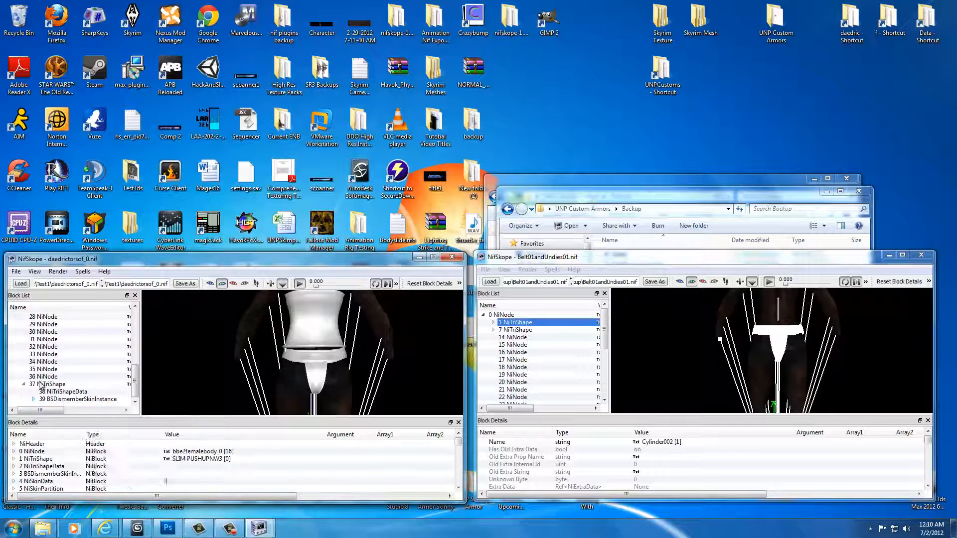
# - Paste the BSLightingShaderProperty branch and link it to the undies' NiTriShape by setting its first Properties reference to 42
pyautogui.click(47, 384)
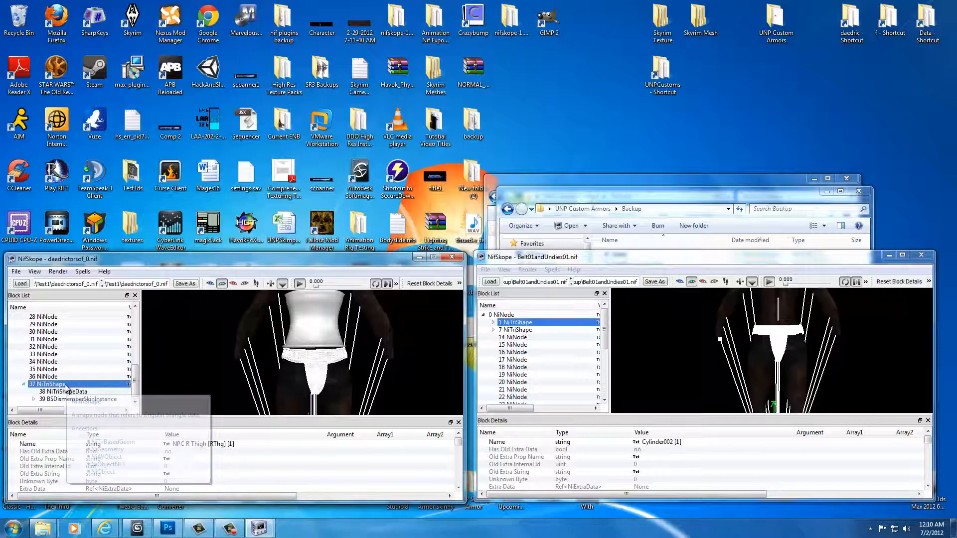
pyautogui.click(33, 407)
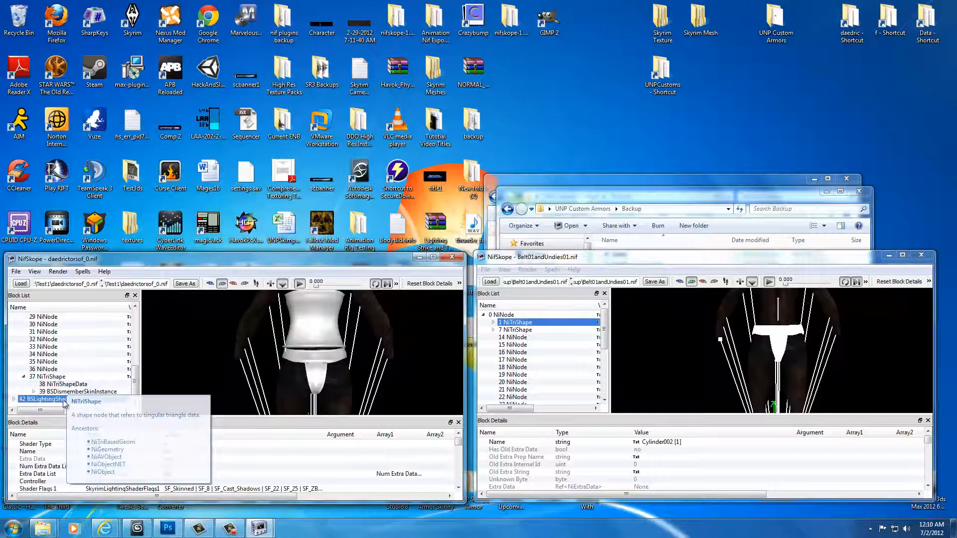
pyautogui.click(46, 378)
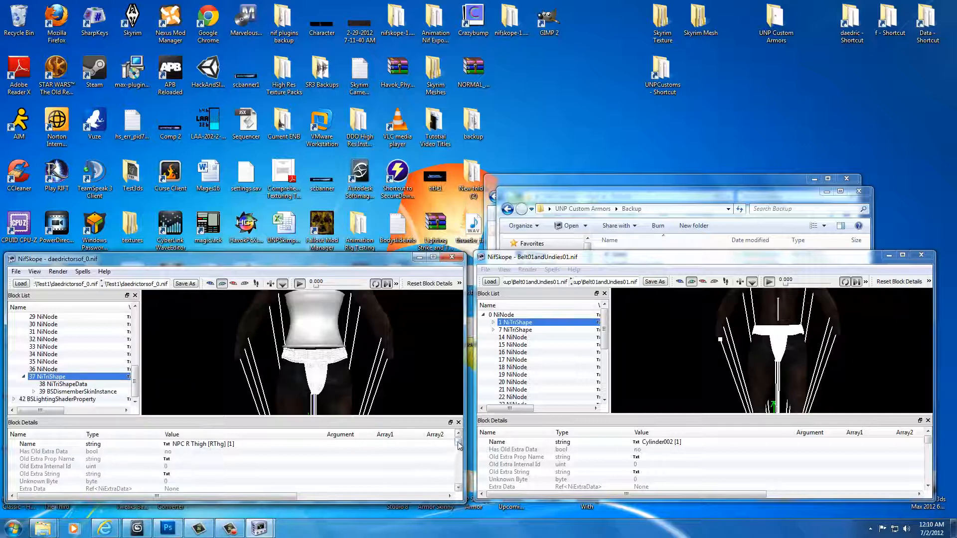
pyautogui.moveTo(459, 445); pyautogui.dragTo(459, 483)
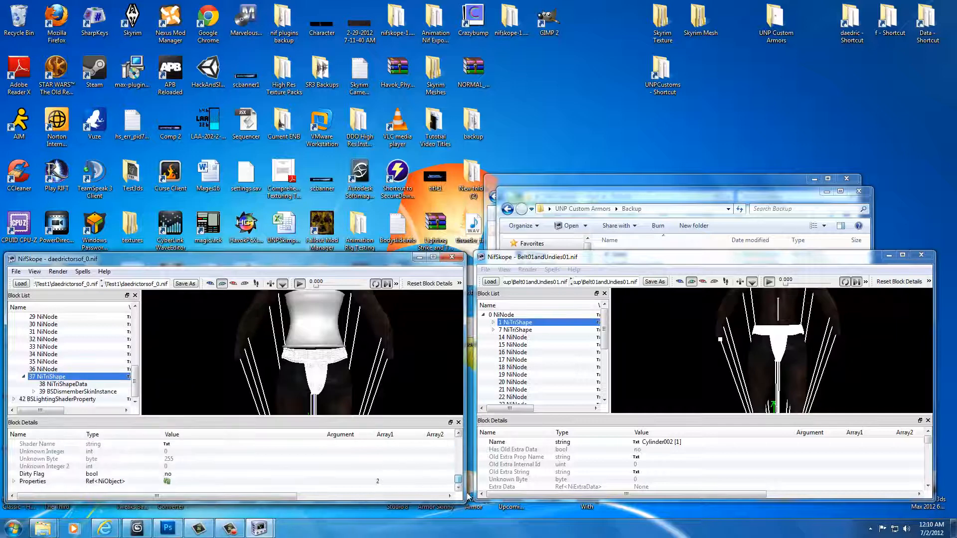
pyautogui.click(15, 482)
pyautogui.doubleClick(176, 477)
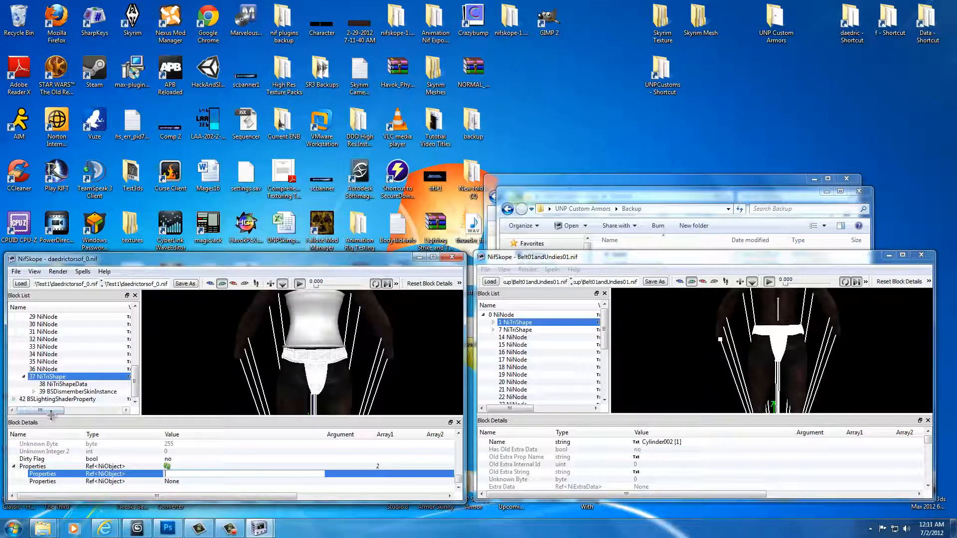
pyautogui.write('42')
pyautogui.press('Return')
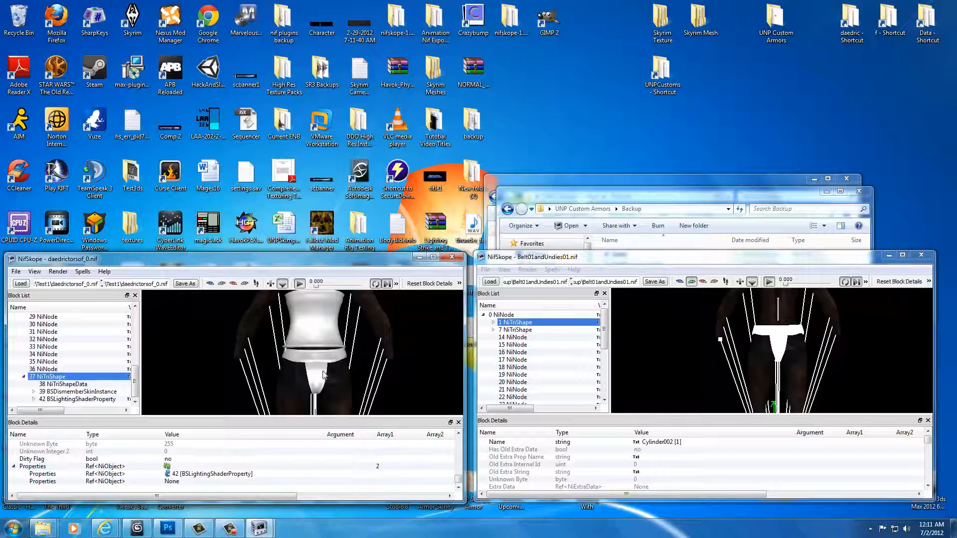
pyautogui.click(47, 400)
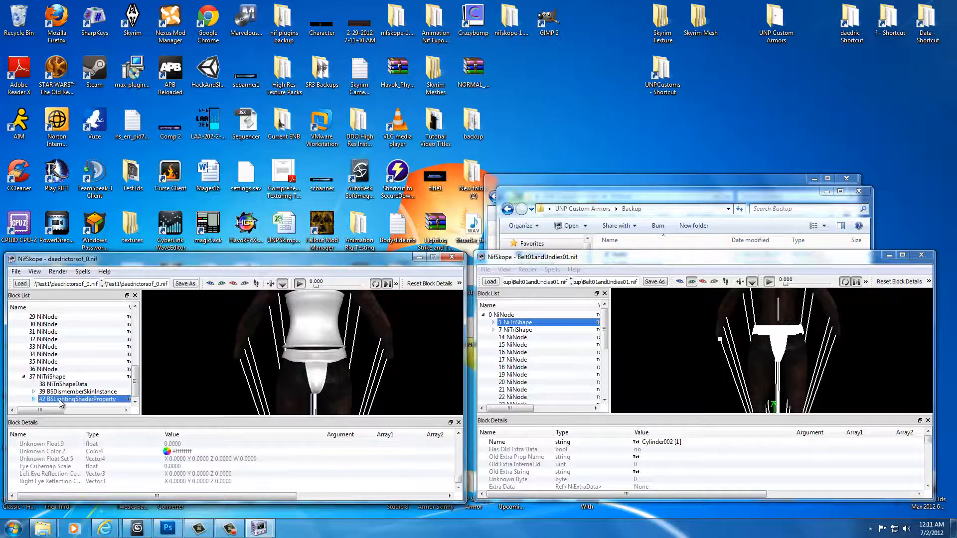
# - Expand the undies' BSLightingShaderProperty (block 42) and the Textures list of its BSShaderTextureSet
pyautogui.click(34, 399)
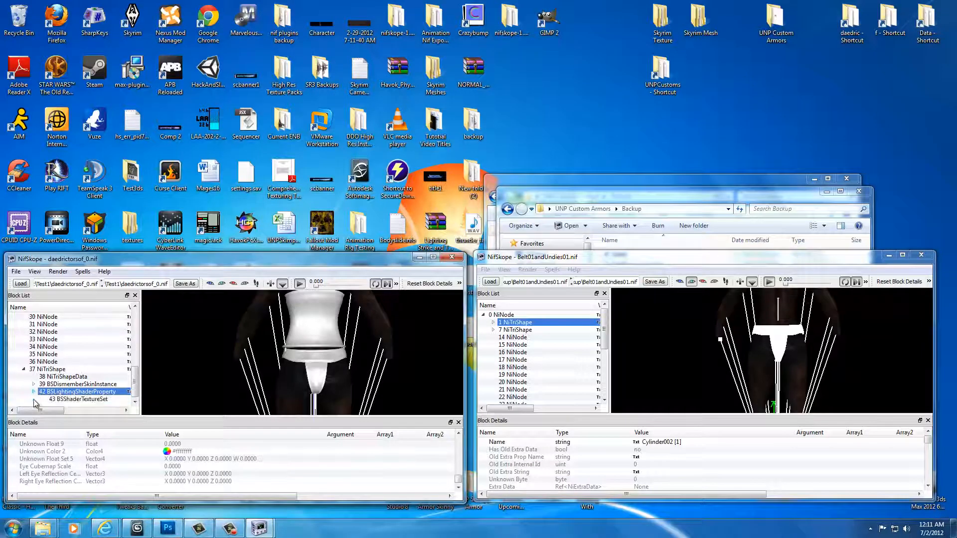
pyautogui.click(63, 400)
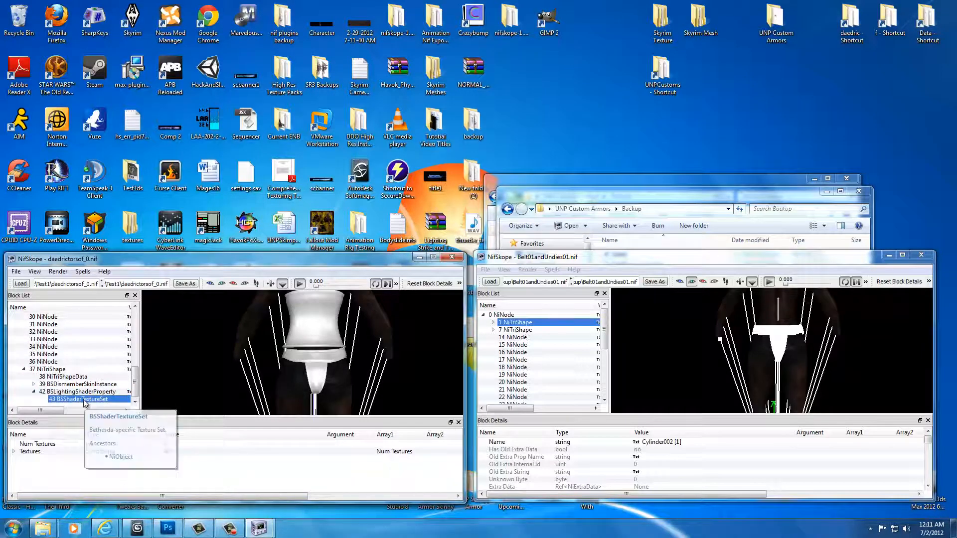
pyautogui.click(14, 453)
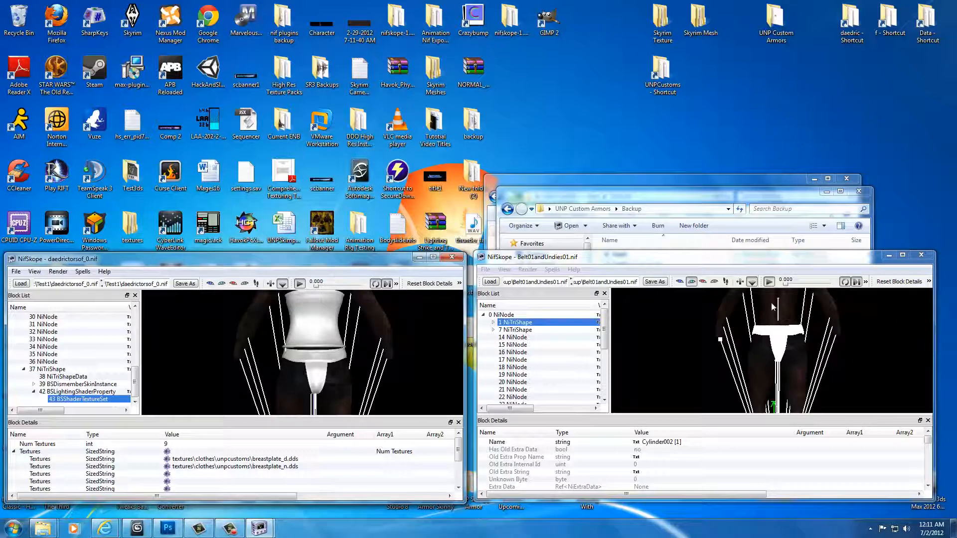
# - Close the Belt01andUndies01.nif and Backup windows, and copy ArmorUndies_d.dds and ArmorUndies_n.dds from the project's Textures folder into Data\textures\Clothes\UNPCustoms
pyautogui.click(921, 256)
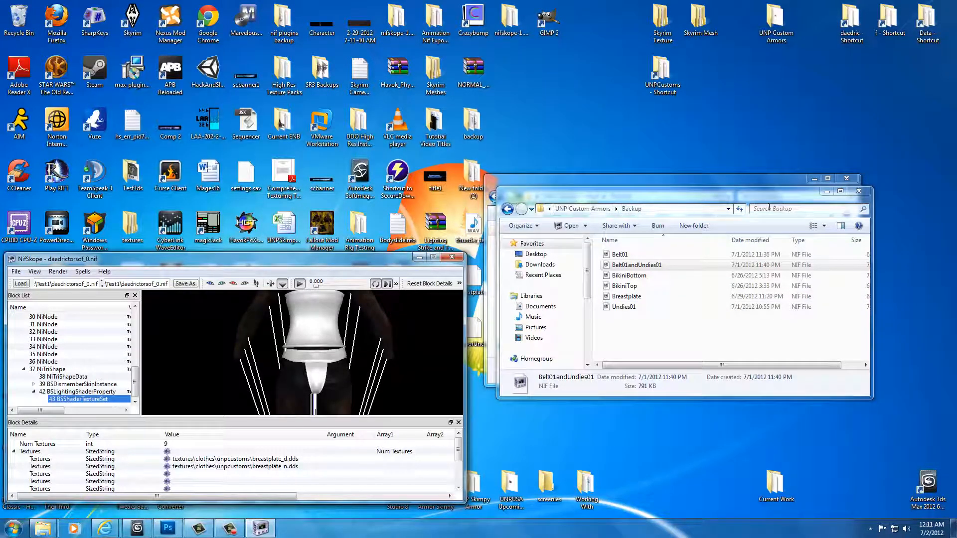
pyautogui.click(859, 191)
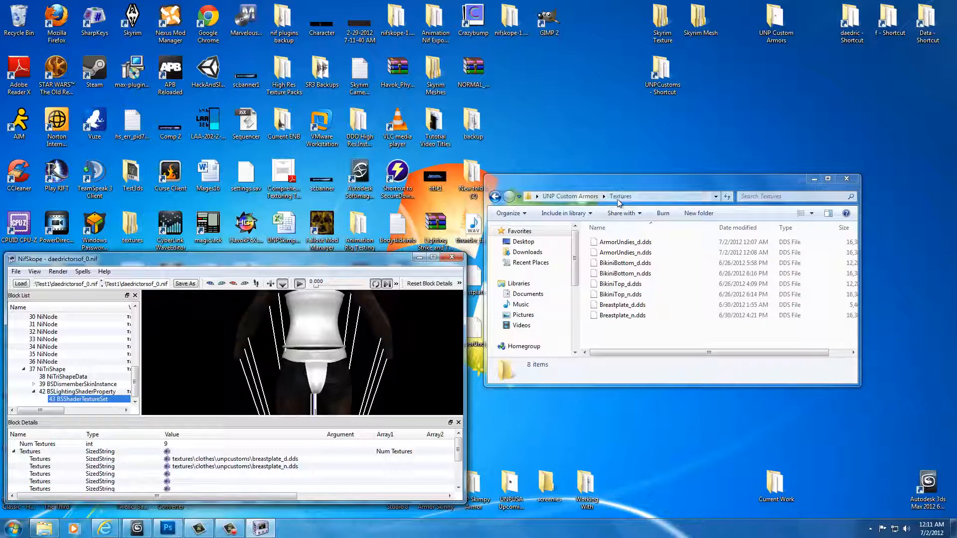
pyautogui.click(627, 243)
pyautogui.keyDown('shift'); pyautogui.click(629, 253); pyautogui.keyUp('shift')
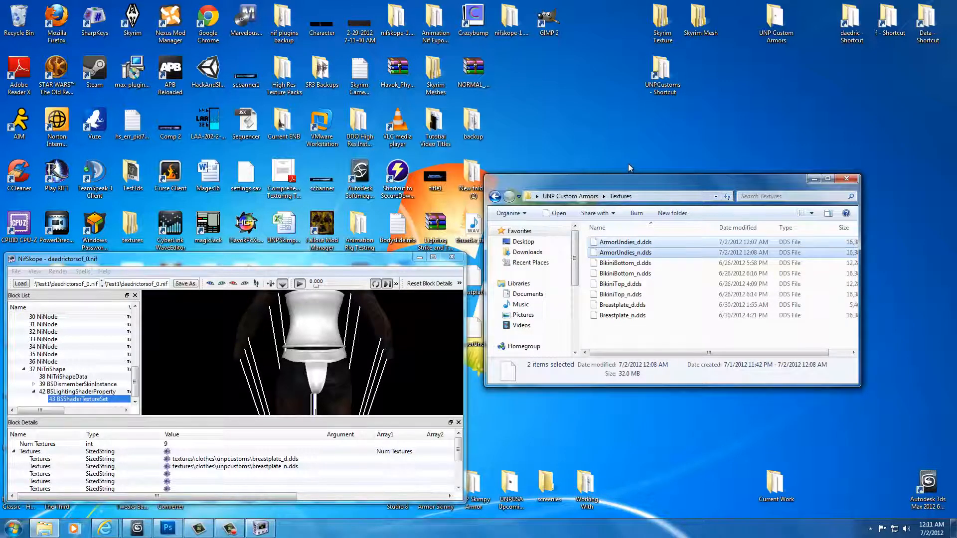
pyautogui.doubleClick(663, 75)
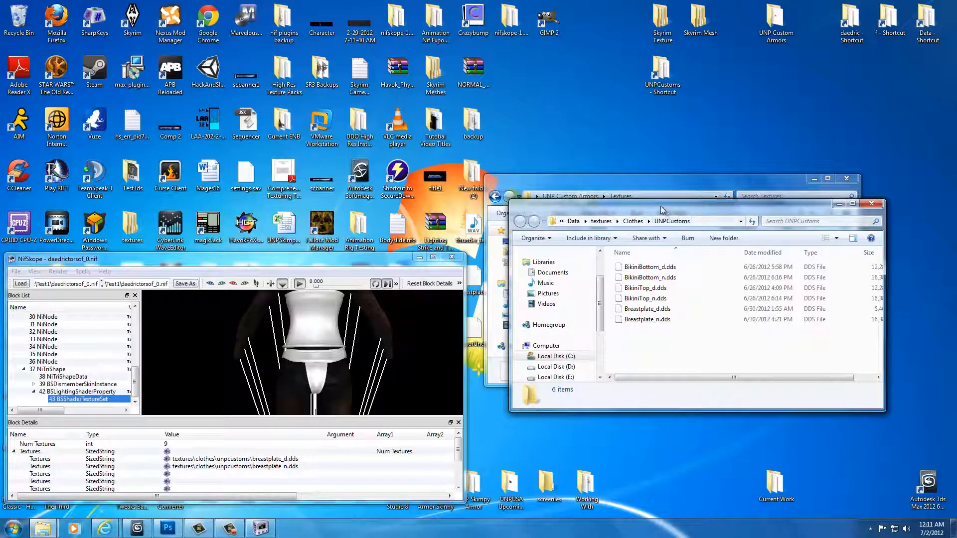
pyautogui.moveTo(663, 209); pyautogui.dragTo(234, 45)
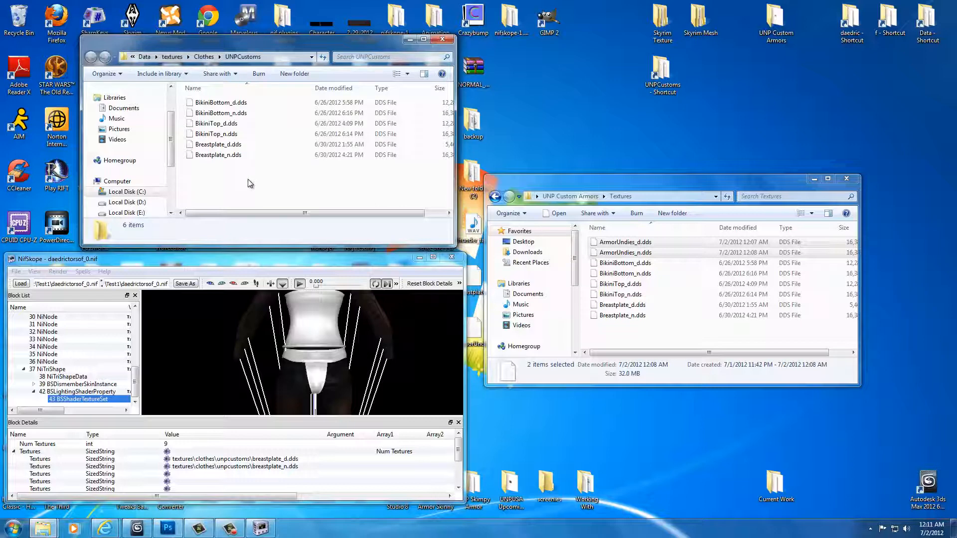
pyautogui.click(626, 242)
pyautogui.keyDown('shift'); pyautogui.click(628, 252); pyautogui.keyUp('shift')
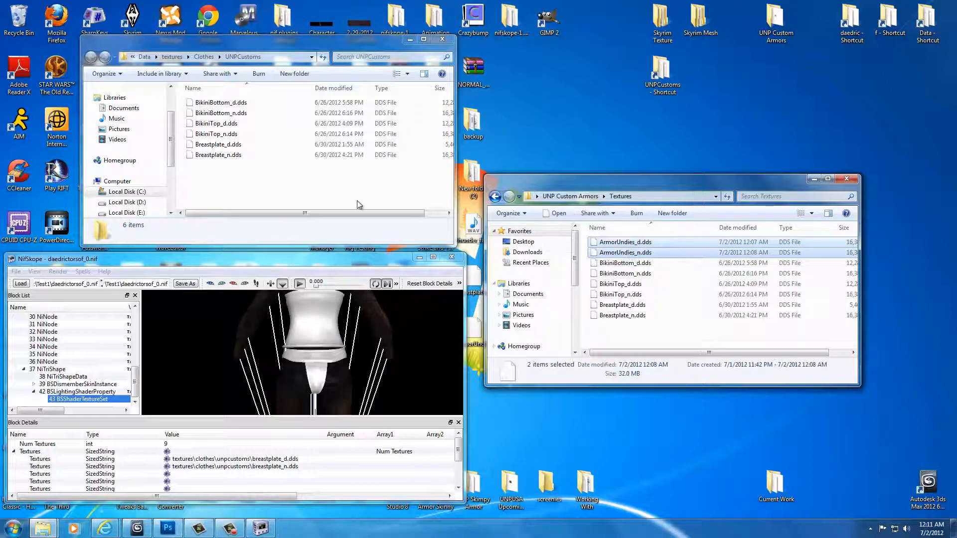
pyautogui.click(277, 188)
pyautogui.hotkey('ctrl', 'v')
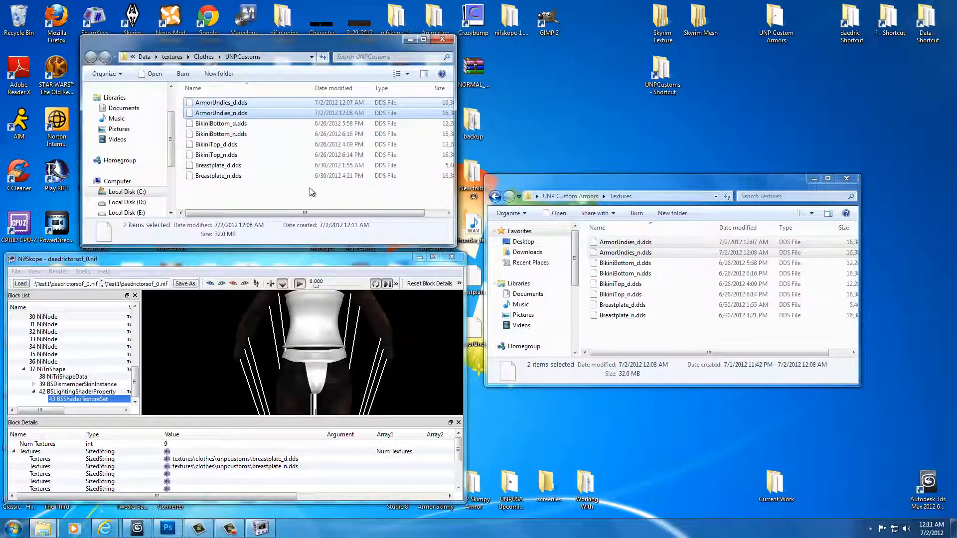
pyautogui.click(262, 59)
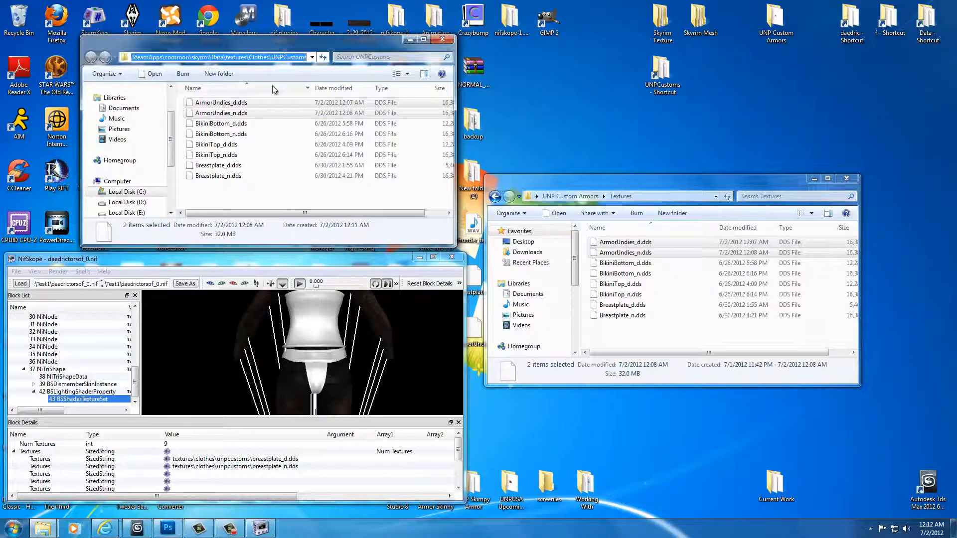
# - Assign ArmorUndies_d.dds and ArmorUndies_n.dds from the UNPCustoms folder as the first and second textures of the undies' BSShaderTextureSet
pyautogui.click(191, 459)
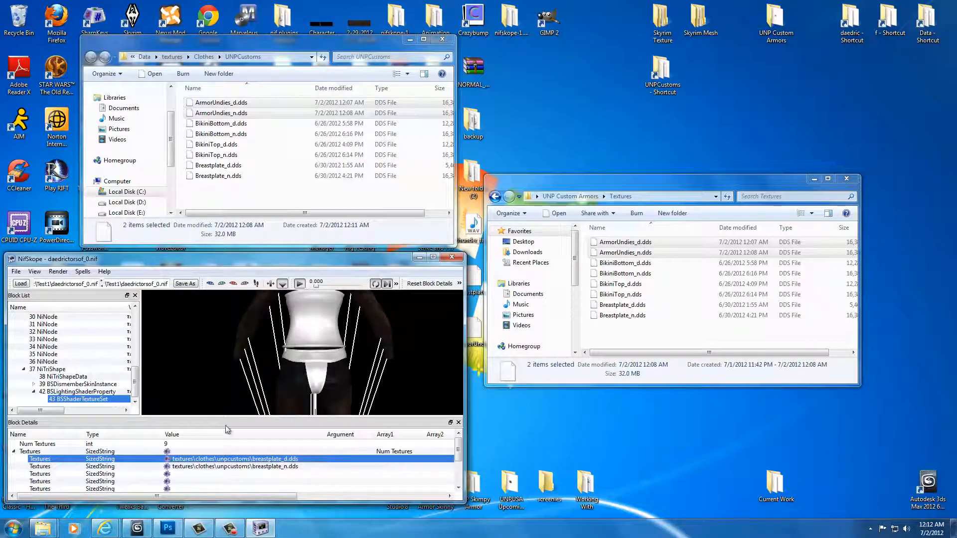
pyautogui.click(166, 466)
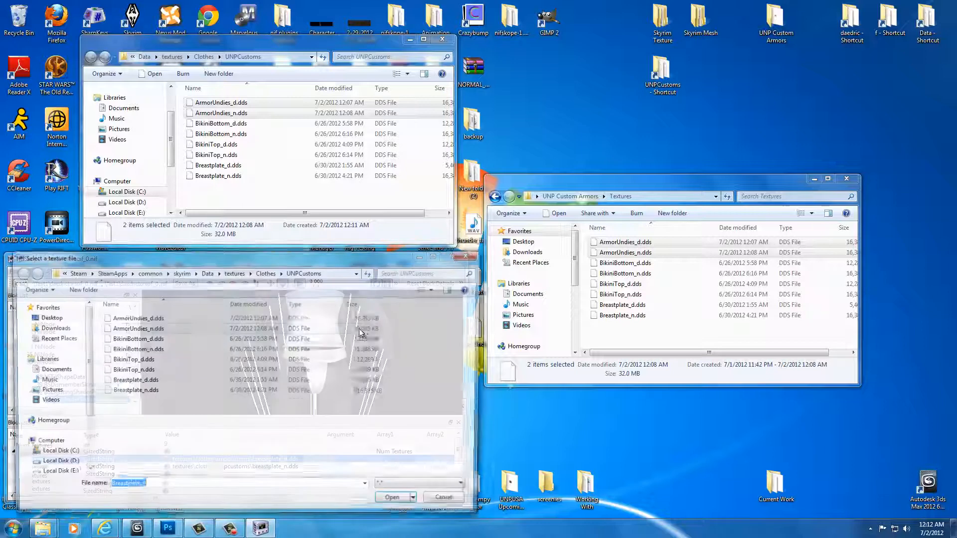
pyautogui.click(143, 318)
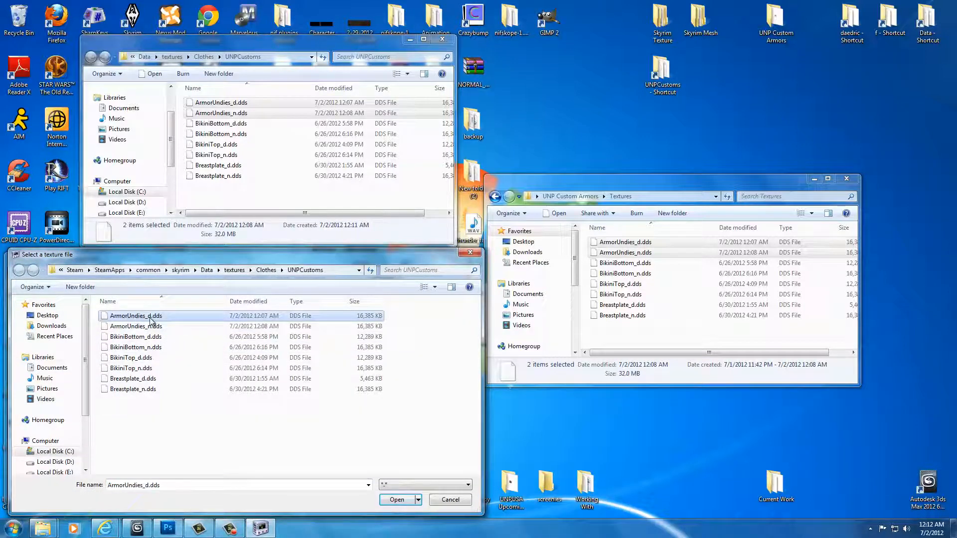
pyautogui.click(388, 502)
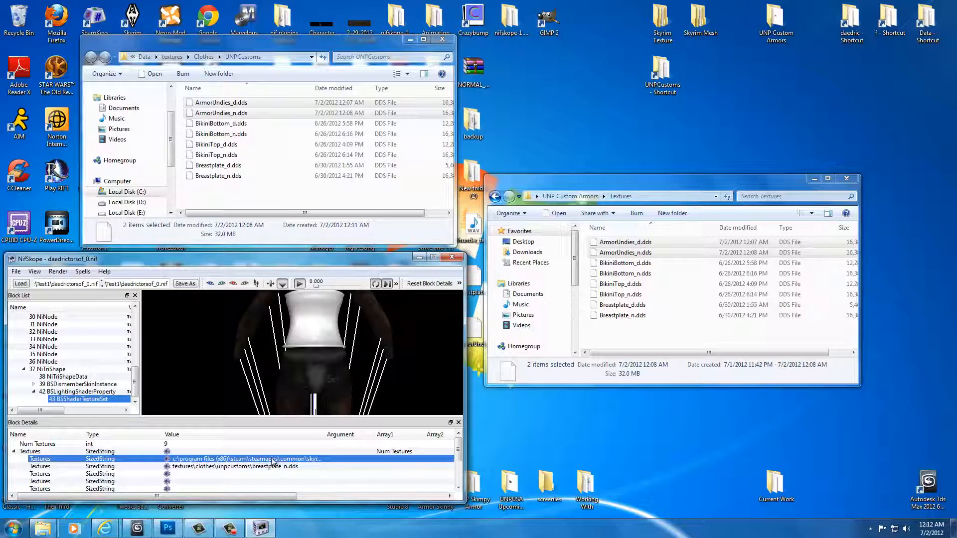
pyautogui.click(166, 466)
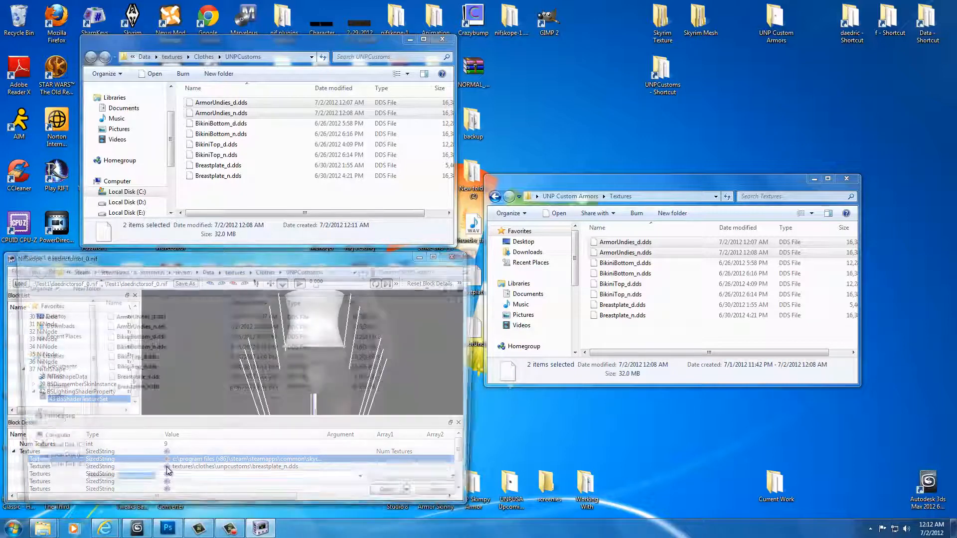
pyautogui.click(141, 327)
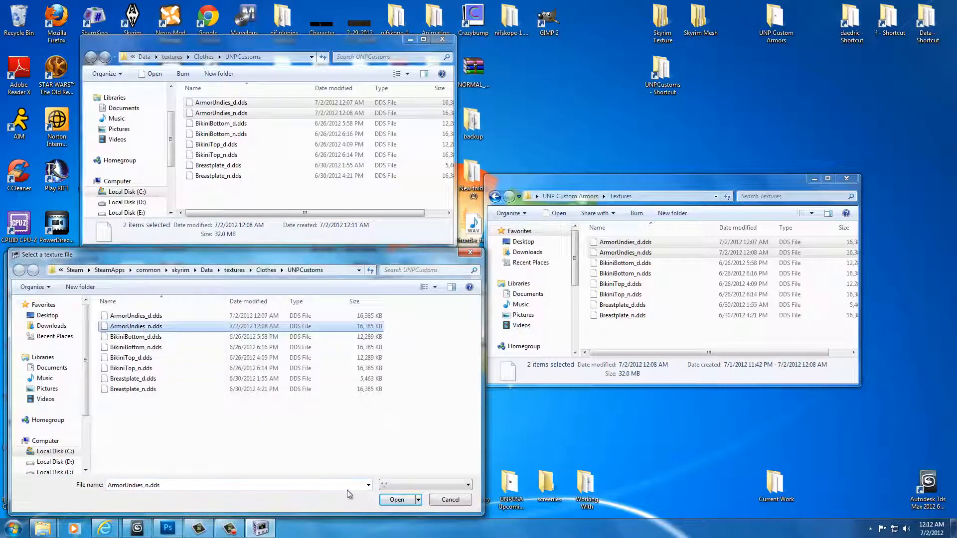
pyautogui.click(403, 501)
# - Shorten the two texture paths to textures\clothes\unpcustoms\armorundies_d.dds and textures\clothes\unpcustoms\armorundies_n.dds, and check the textured mesh
pyautogui.doubleClick(285, 458)
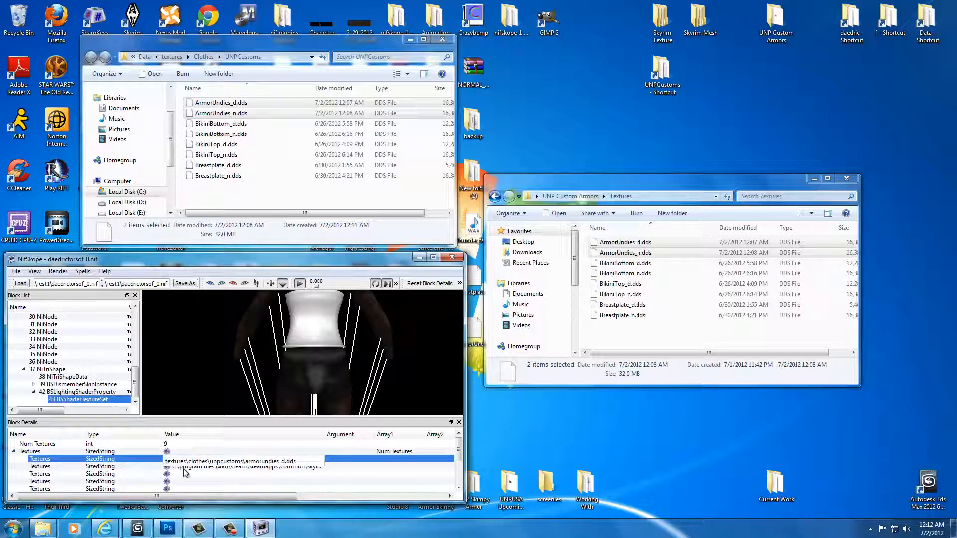
pyautogui.click(184, 471)
pyautogui.doubleClick(199, 470)
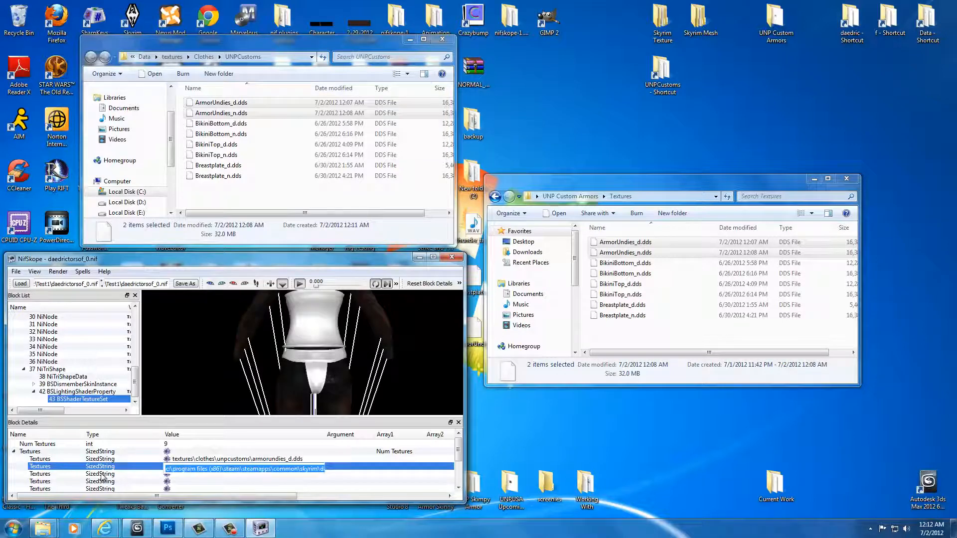
pyautogui.click(210, 460)
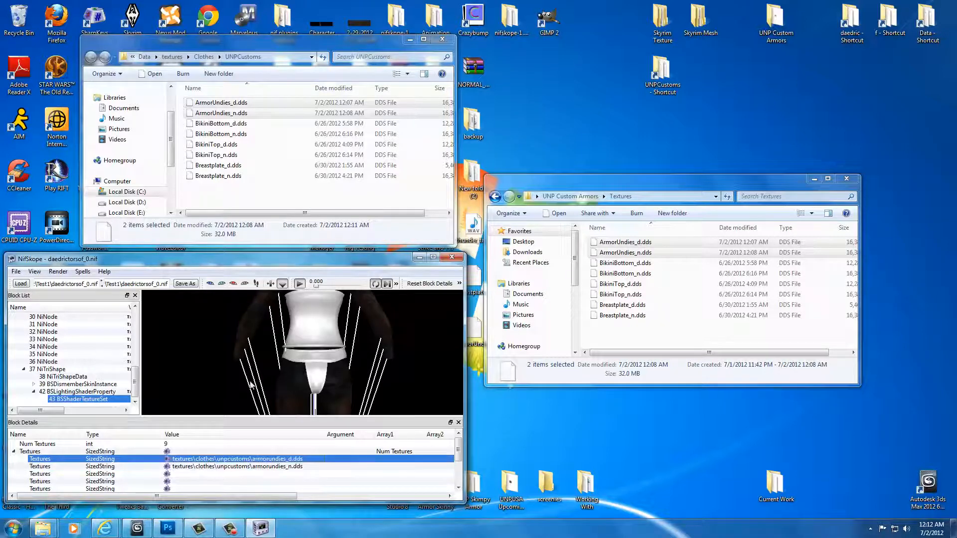
pyautogui.moveTo(222, 351)
pyautogui.mouseDown()
pyautogui.moveTo(339, 358)
pyautogui.moveTo(229, 344)
pyautogui.mouseUp()
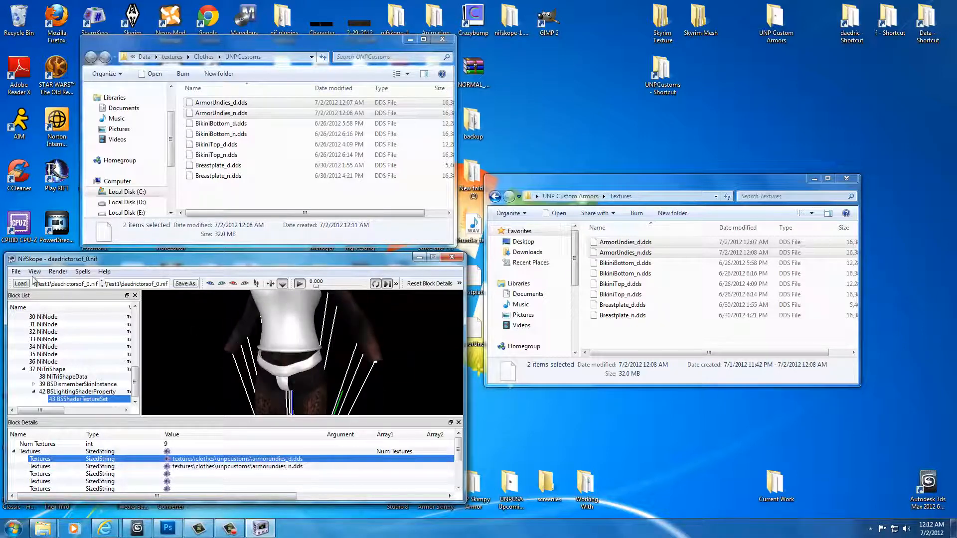
# - Begin saving the mesh under a new location and create a folder named Test2 in the daedric armor folder
pyautogui.click(16, 272)
pyautogui.click(35, 299)
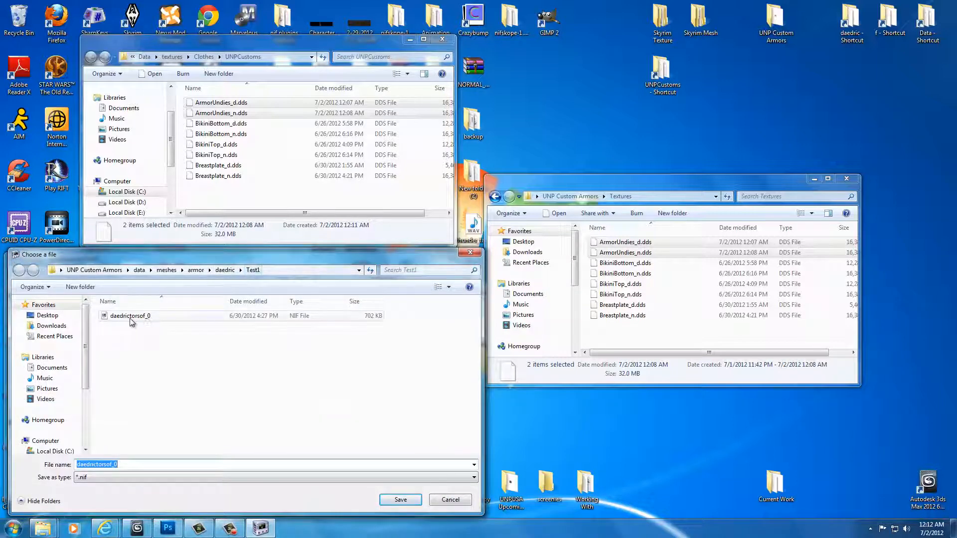
pyautogui.click(225, 270)
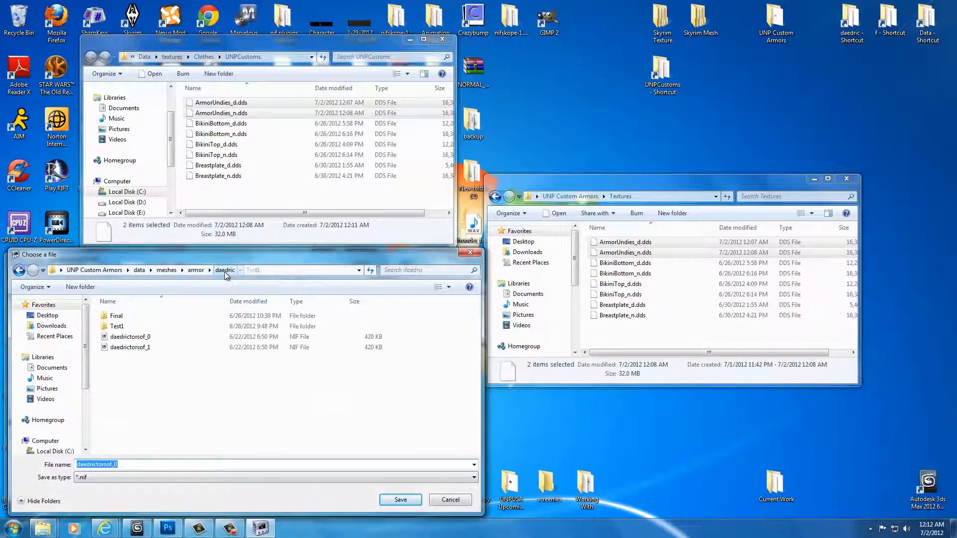
pyautogui.rightClick(133, 383)
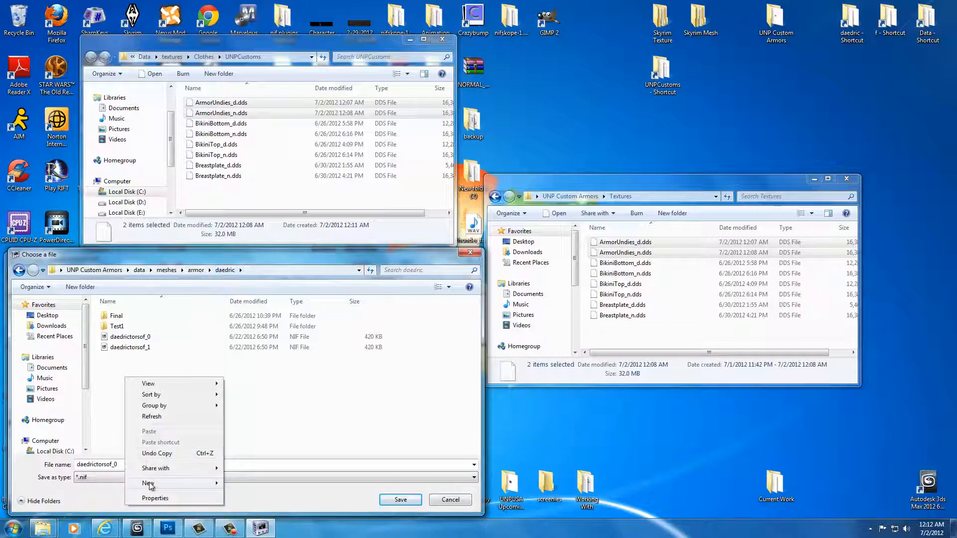
pyautogui.moveTo(149, 484)
pyautogui.click(252, 339)
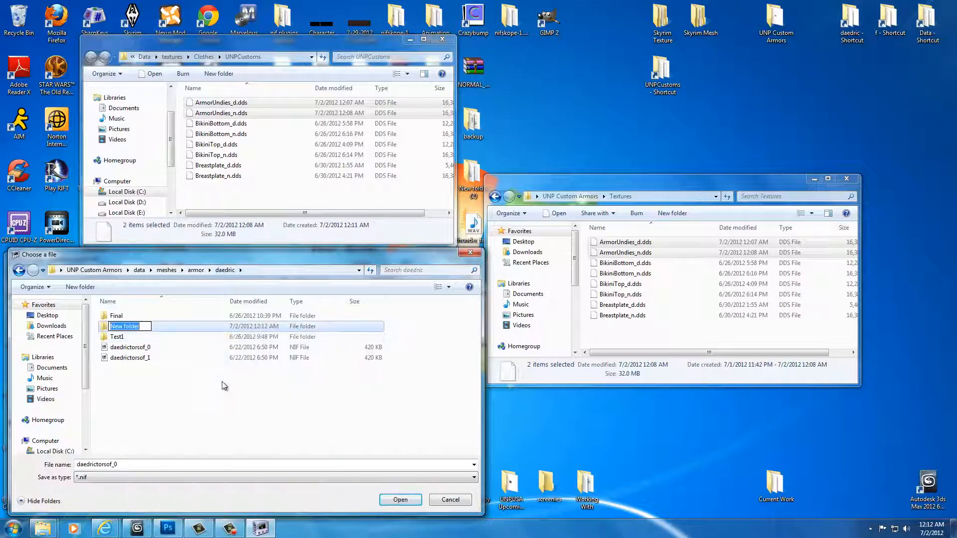
pyautogui.write('Test2')
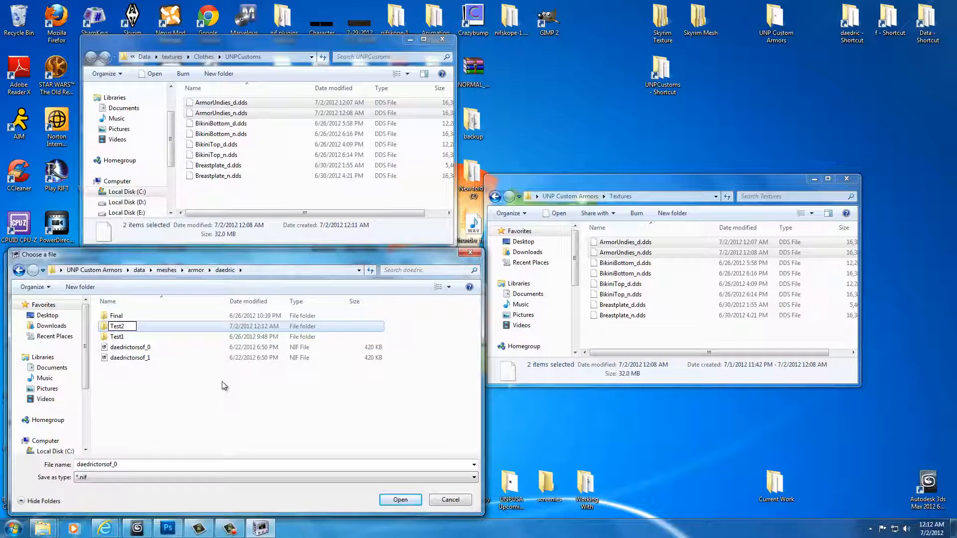
pyautogui.click(215, 407)
# - Save the merged mesh as daedrictorsof_0.nif inside the Test2 folder
pyautogui.click(121, 339)
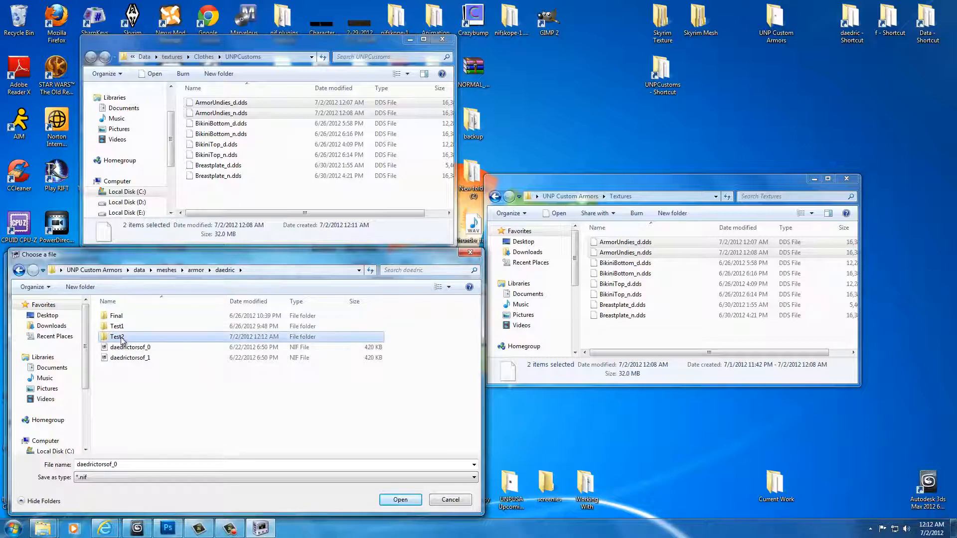
pyautogui.doubleClick(121, 338)
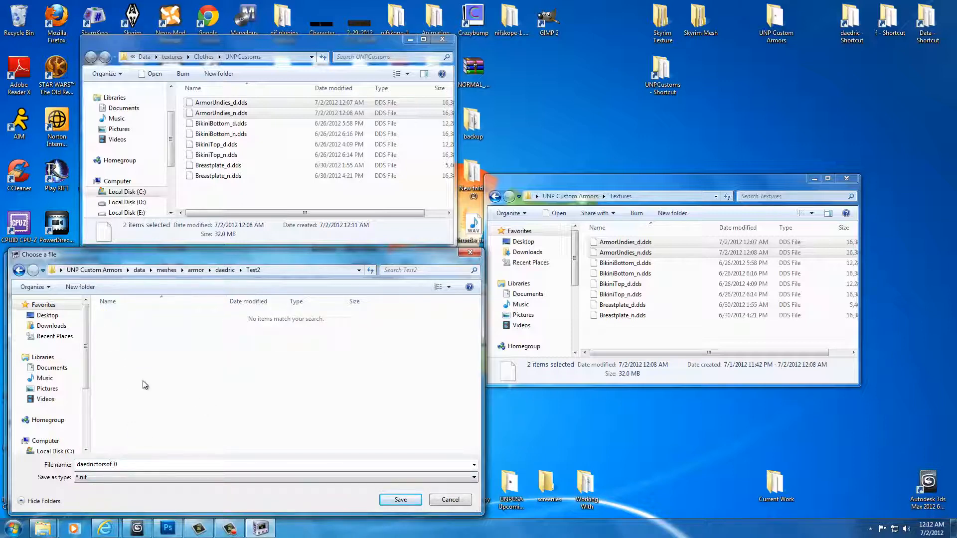
pyautogui.click(399, 500)
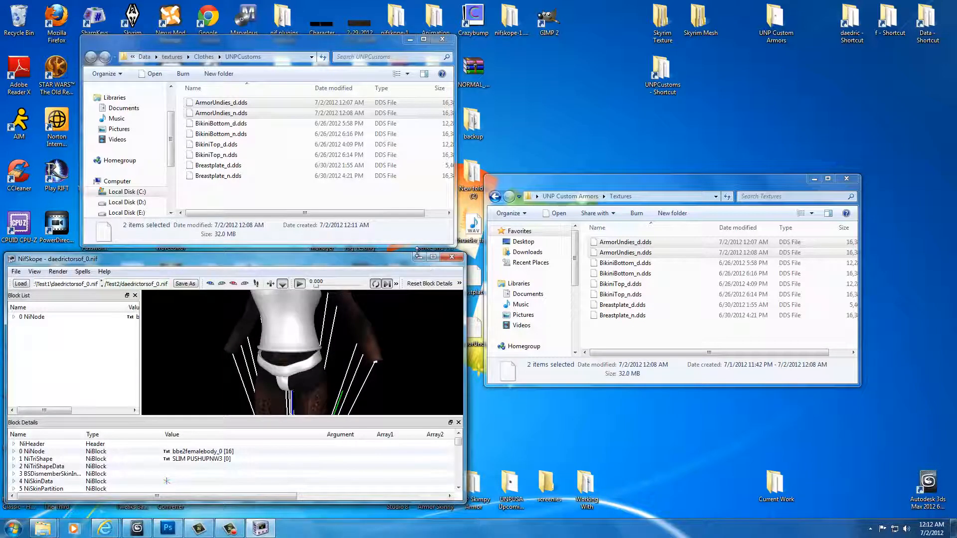
# - Clear the desktop by minimizing NifSkope and the Textures folder window and closing the UNPCustoms folder
pyautogui.click(419, 256)
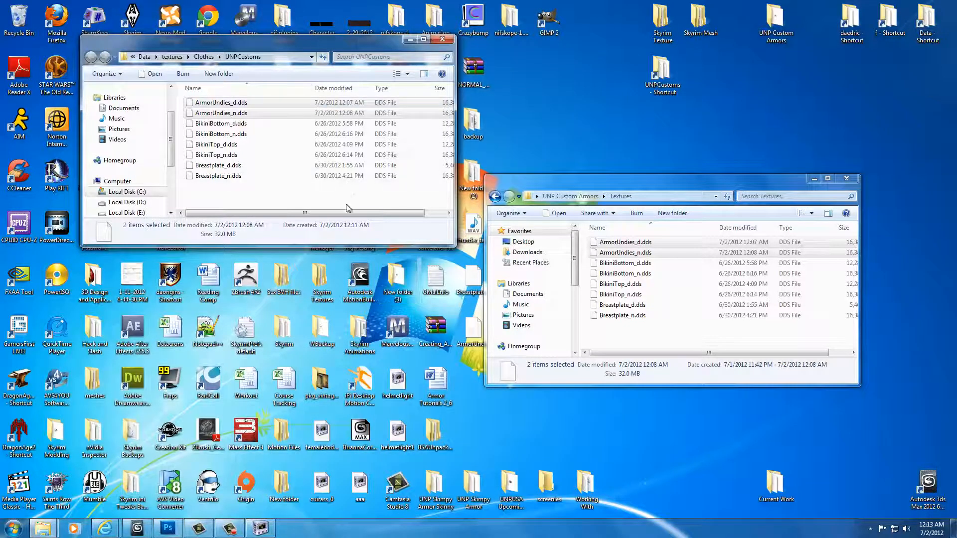
pyautogui.click(342, 204)
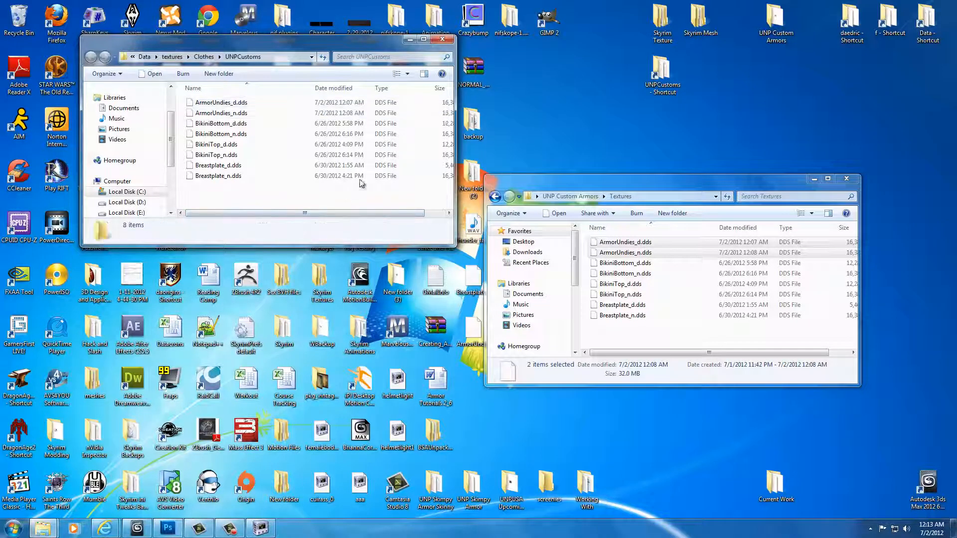
pyautogui.click(442, 40)
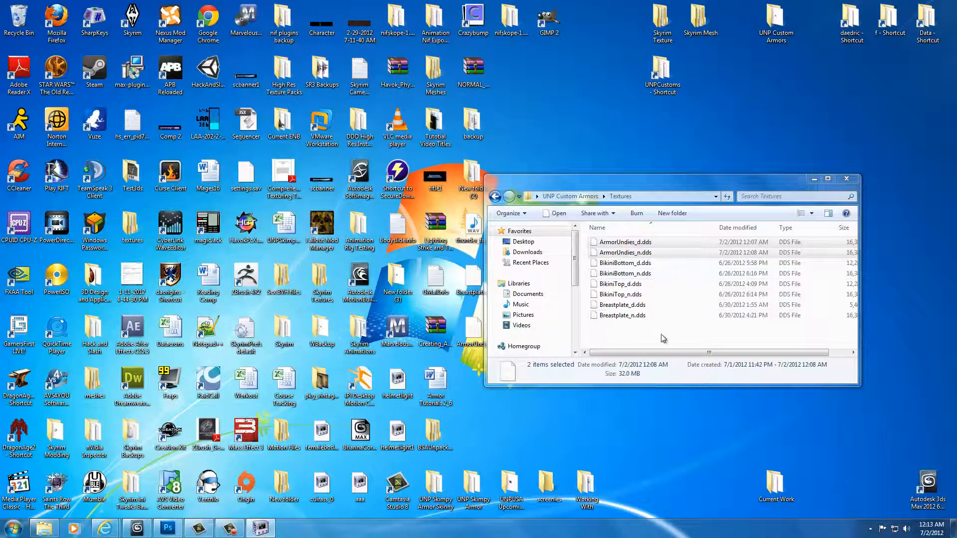
pyautogui.click(811, 179)
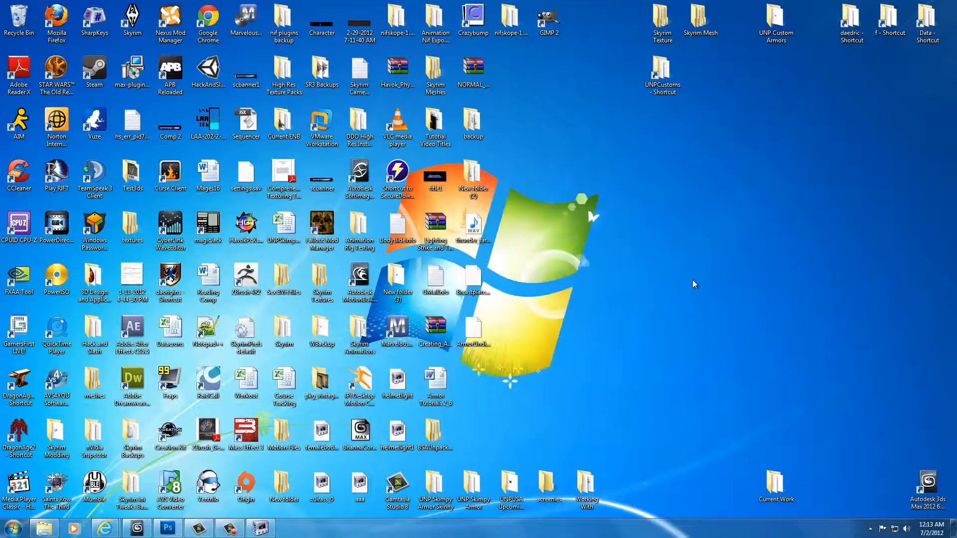
# - Copy daedrictorsof_0 from the data\meshes\armor\daedric\Test2 folder inside UNP Custom Armors
pyautogui.doubleClick(776, 22)
pyautogui.moveTo(325, 37); pyautogui.dragTo(820, 156)
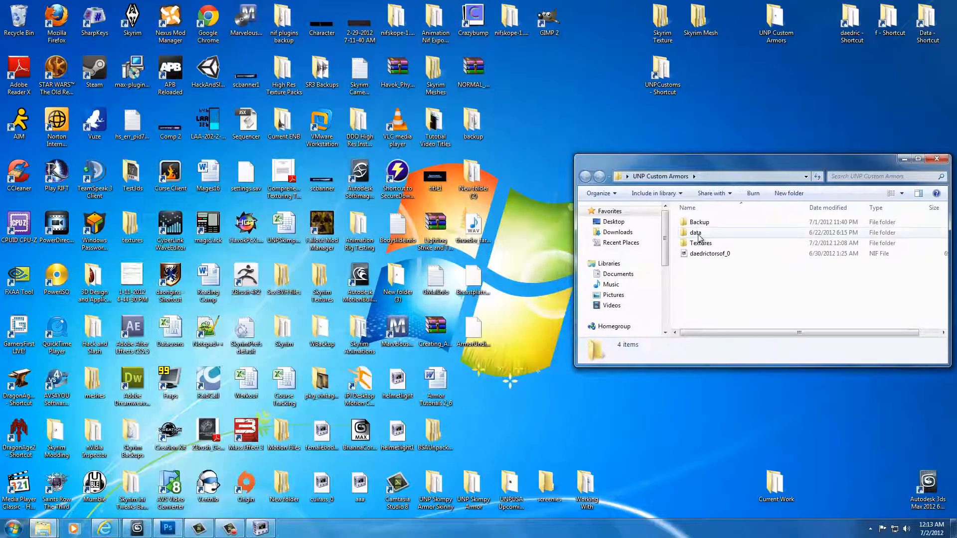
pyautogui.doubleClick(698, 235)
pyautogui.doubleClick(699, 223)
pyautogui.doubleClick(699, 223)
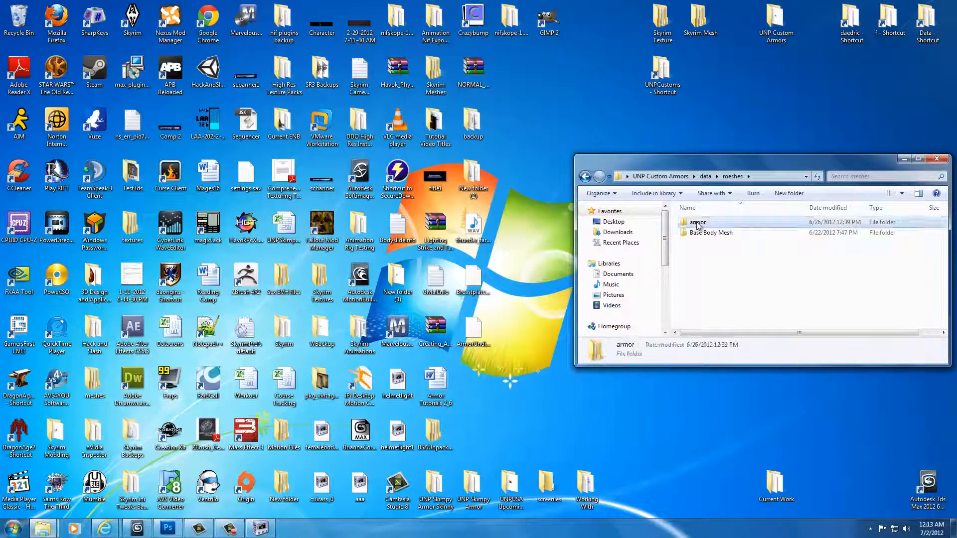
pyautogui.doubleClick(699, 223)
pyautogui.doubleClick(697, 242)
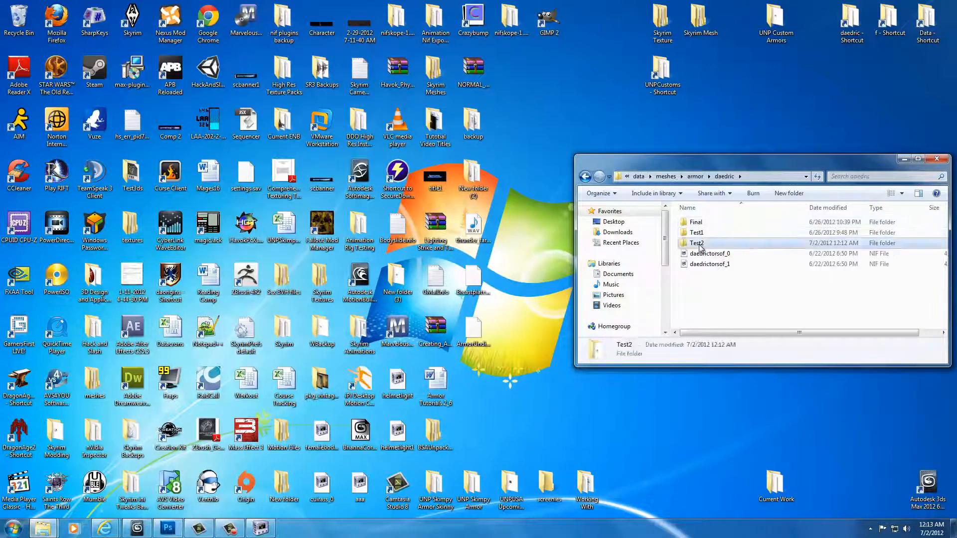
pyautogui.click(719, 226)
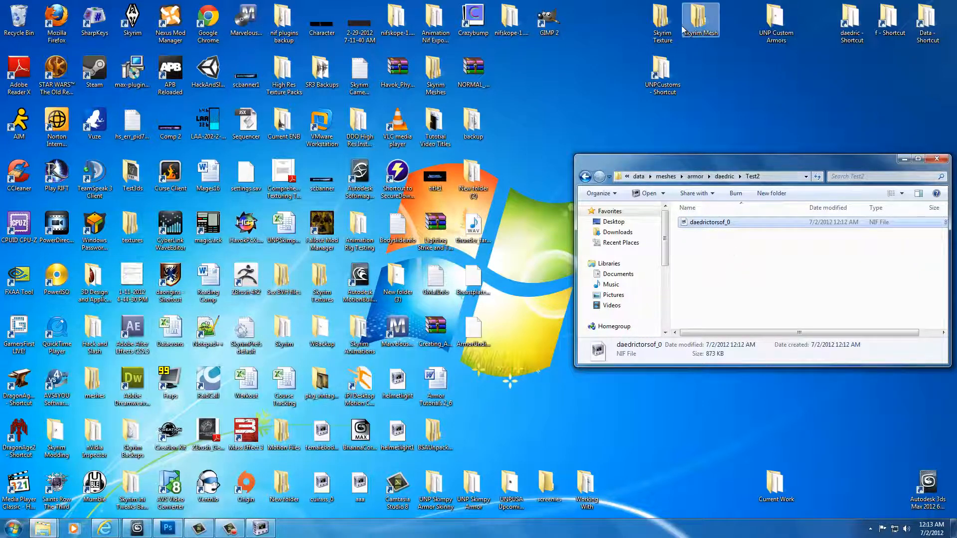
# - Paste daedrictorsof_0 into Skyrim's Data\meshes\armor\daedric folder, replacing the existing file, and close both folder windows
pyautogui.doubleClick(847, 33)
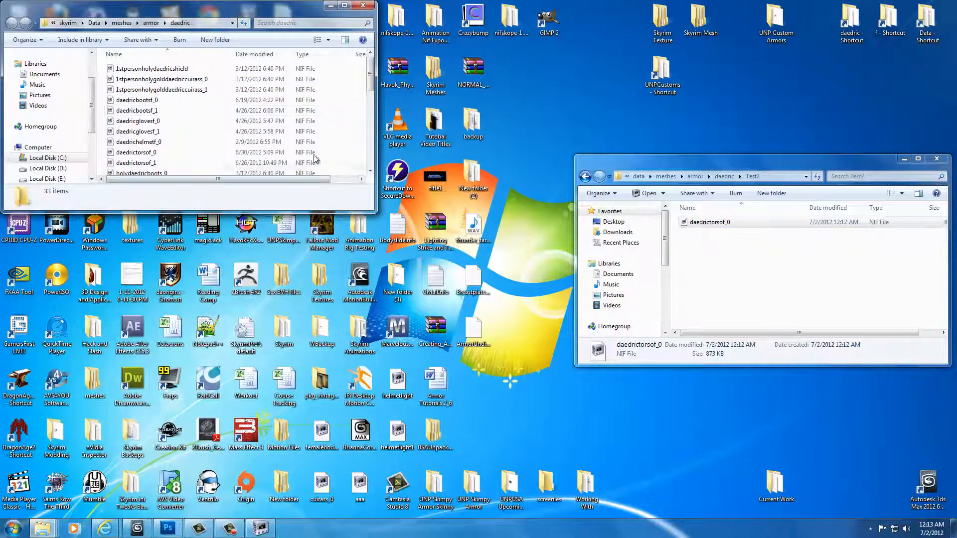
pyautogui.hotkey('ctrl', 'v')
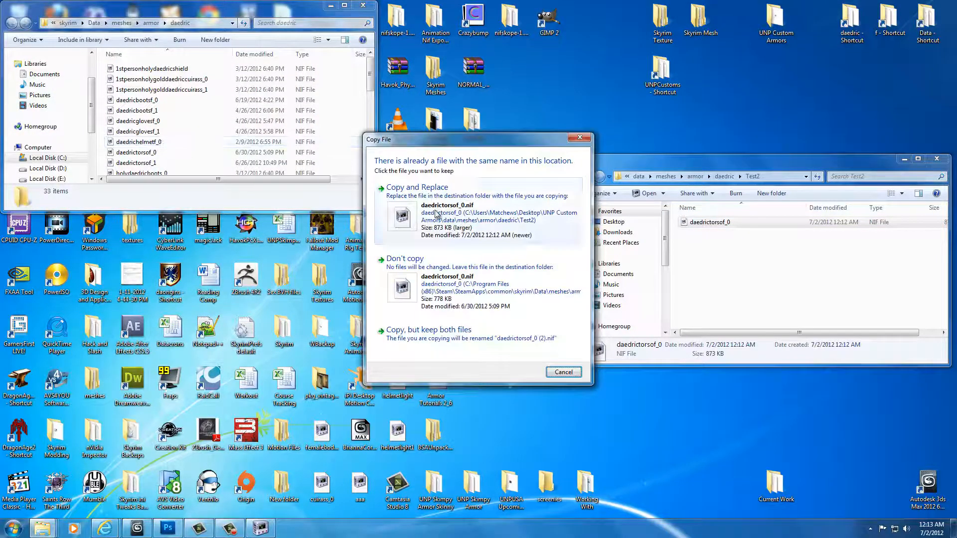
pyautogui.click(437, 215)
pyautogui.click(363, 6)
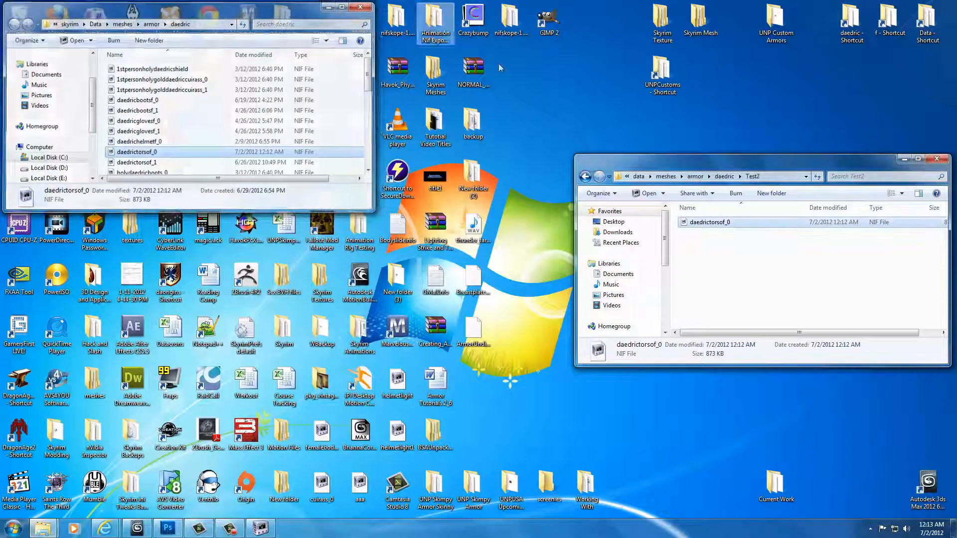
pyautogui.click(937, 158)
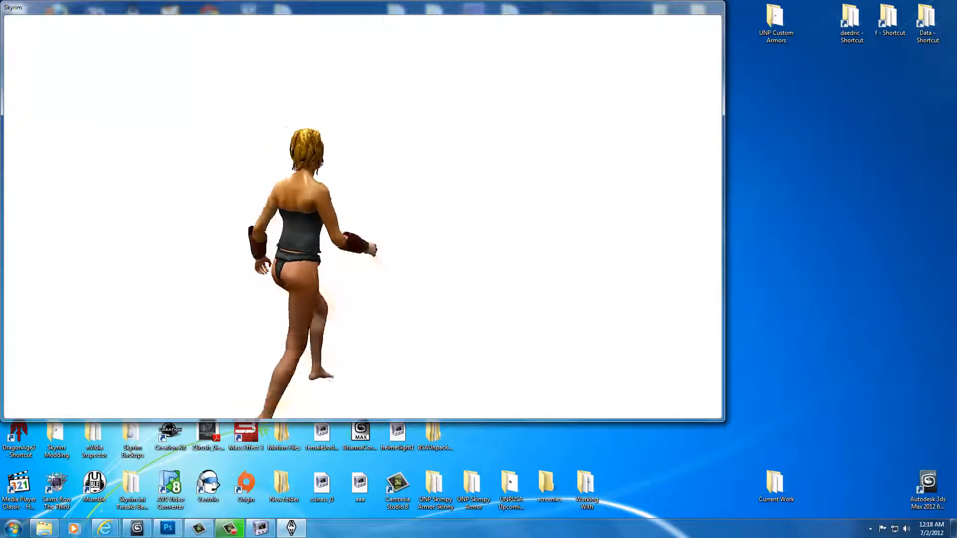
# - Examine the merged armor on the character in Skyrim from the back, front and side, both standing and walking
pyautogui.scroll(4, 551, 199)
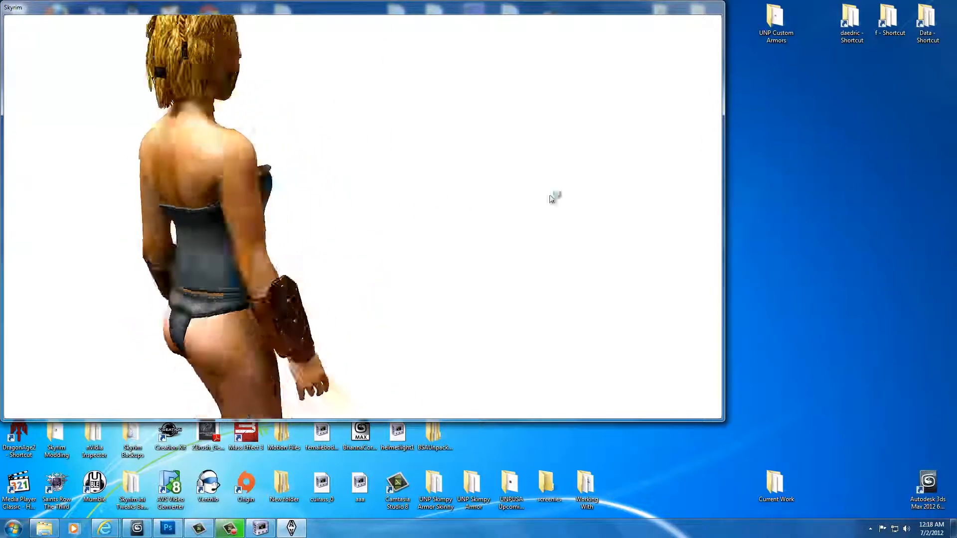
pyautogui.scroll(-3, 360, 190)
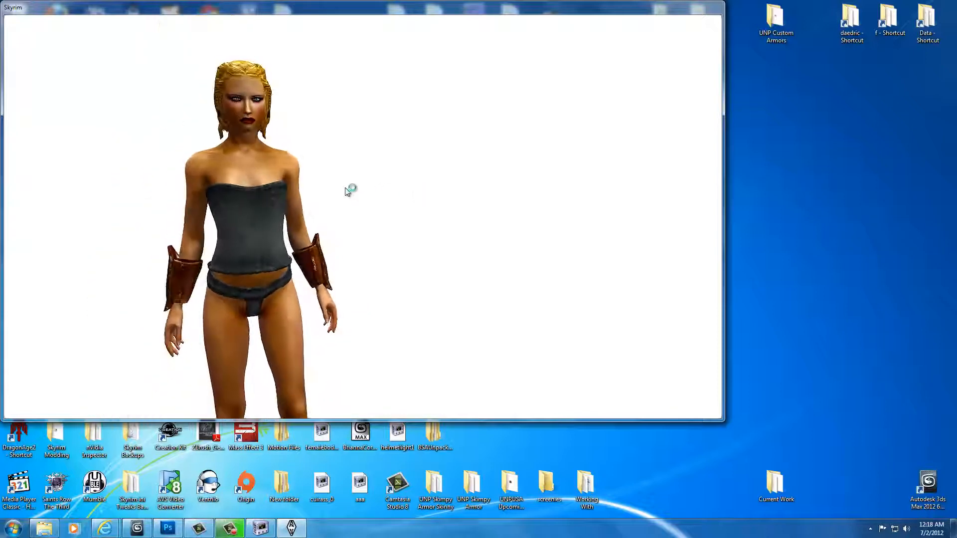
pyautogui.press('w')
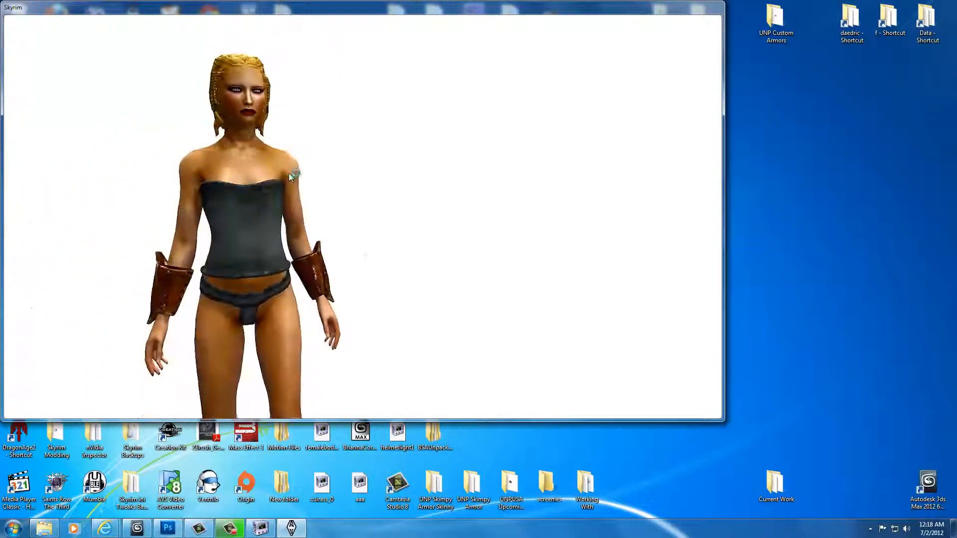
pyautogui.press('w')
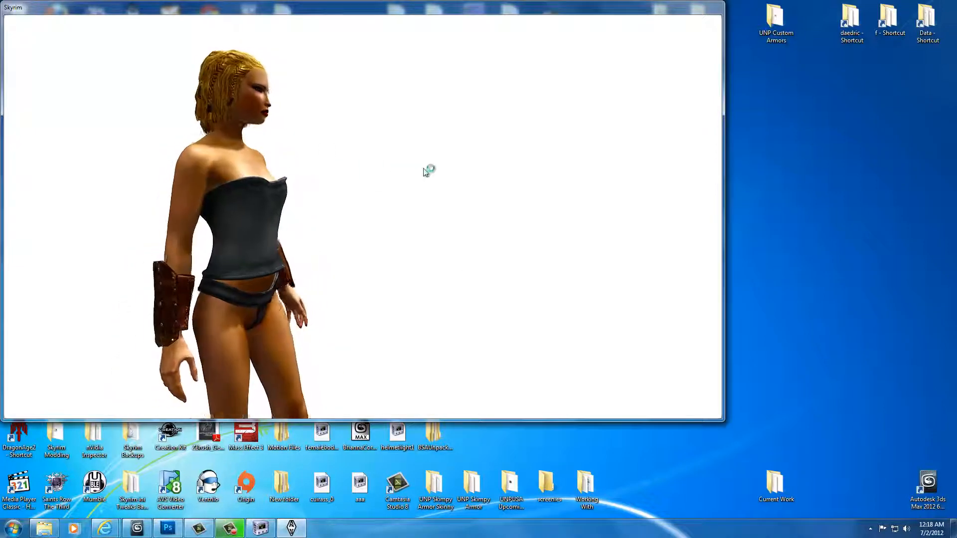
pyautogui.press('w')
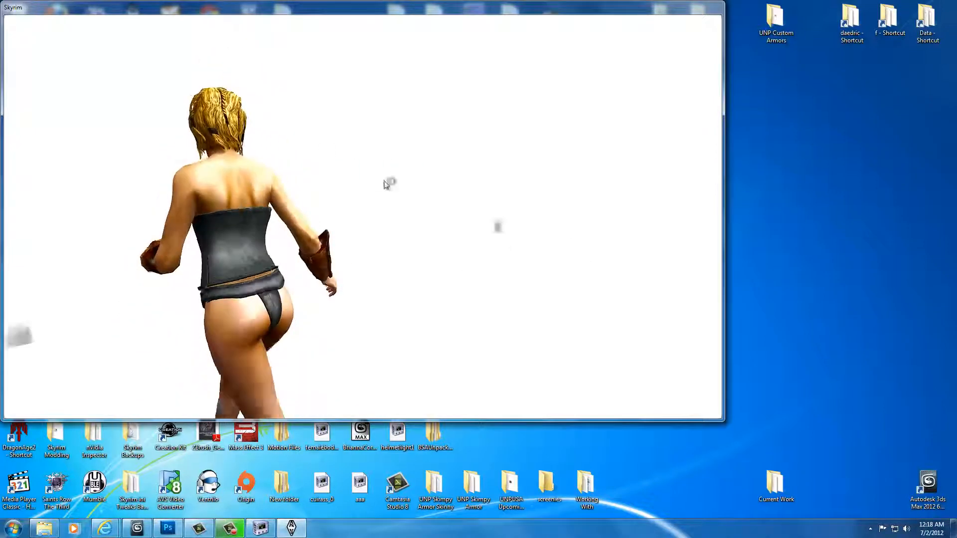
# - Draw the axe, attack and move around to check how the armor and undies deform in combat
pyautogui.press('r')
pyautogui.click(578, 187)
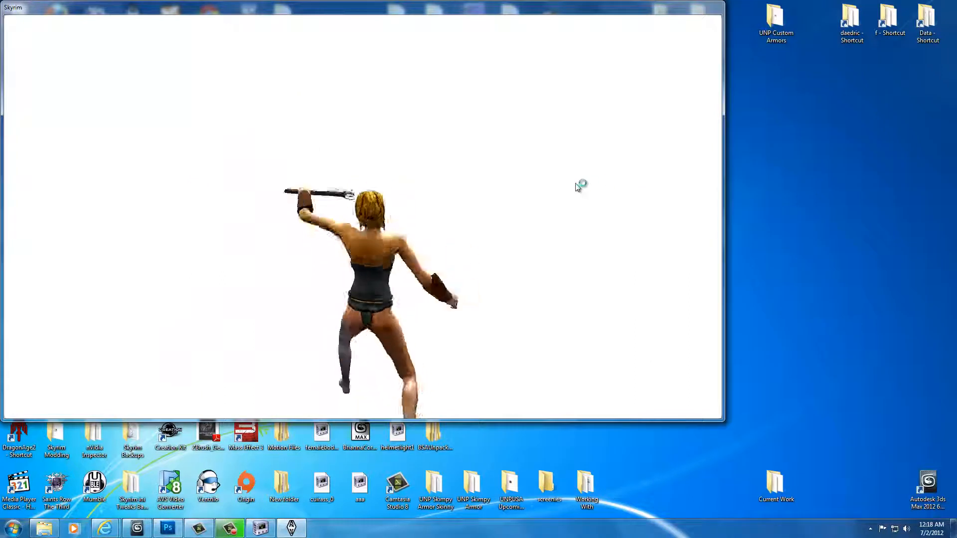
pyautogui.click(337, 184)
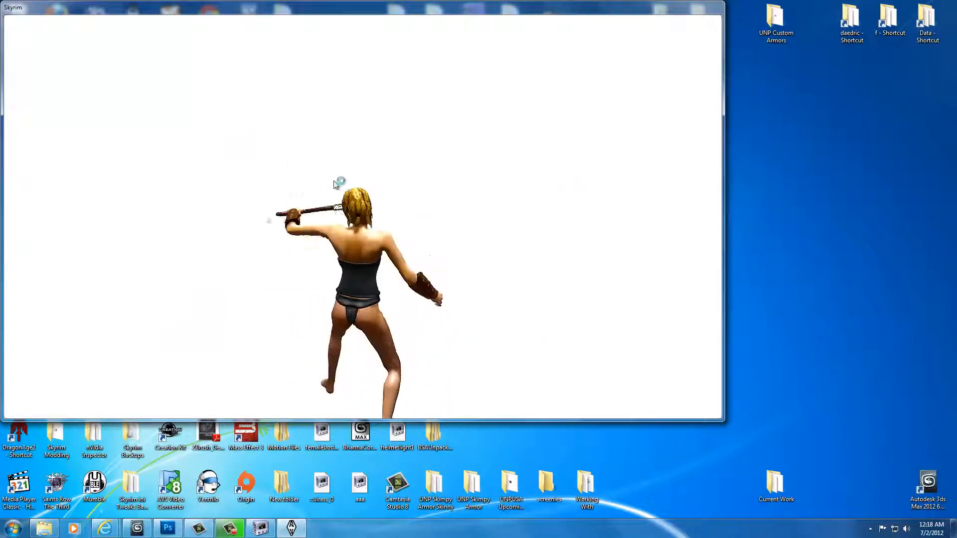
pyautogui.click(336, 184)
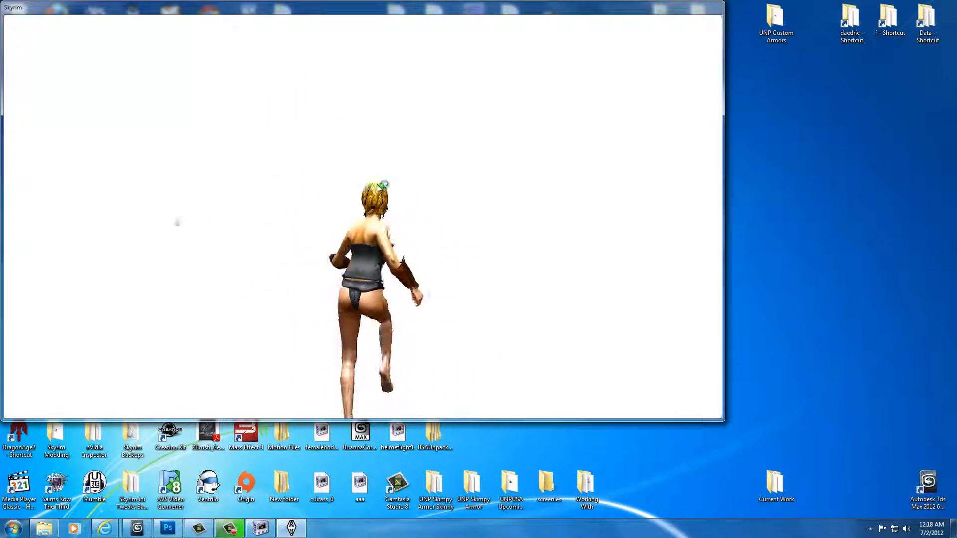
pyautogui.press('w')
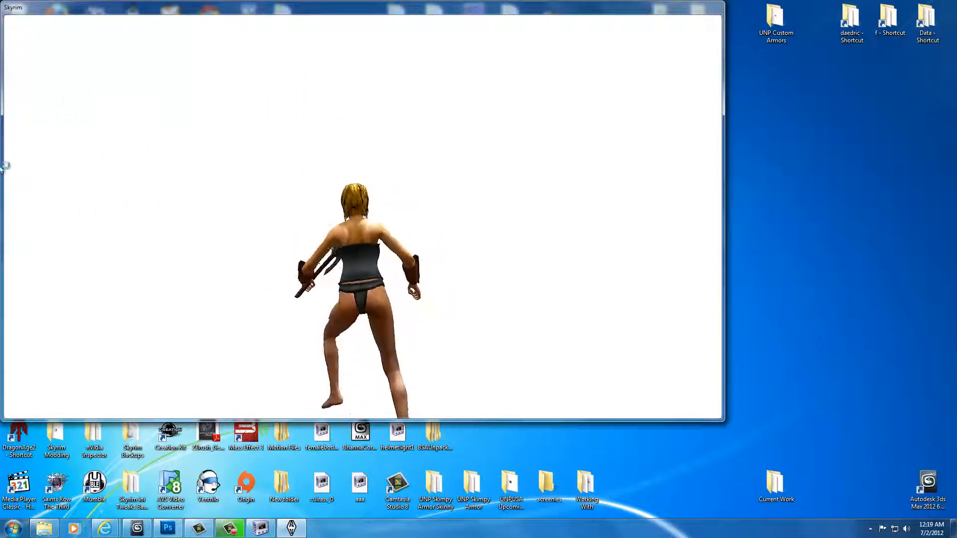
pyautogui.press('d')
# - Equip the Iron War Axe in the character's right hand and swing it to test the armor's movement
pyautogui.press('i')
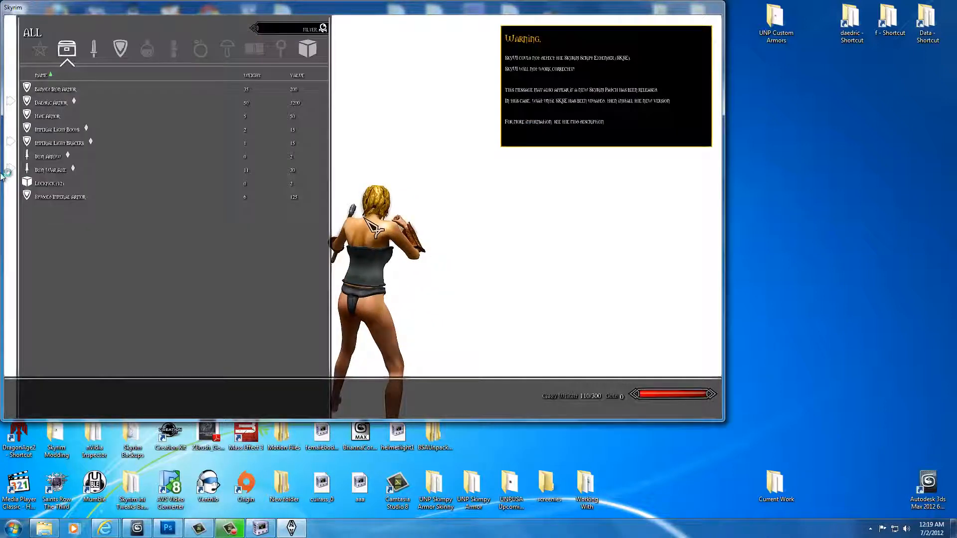
pyautogui.press('d')
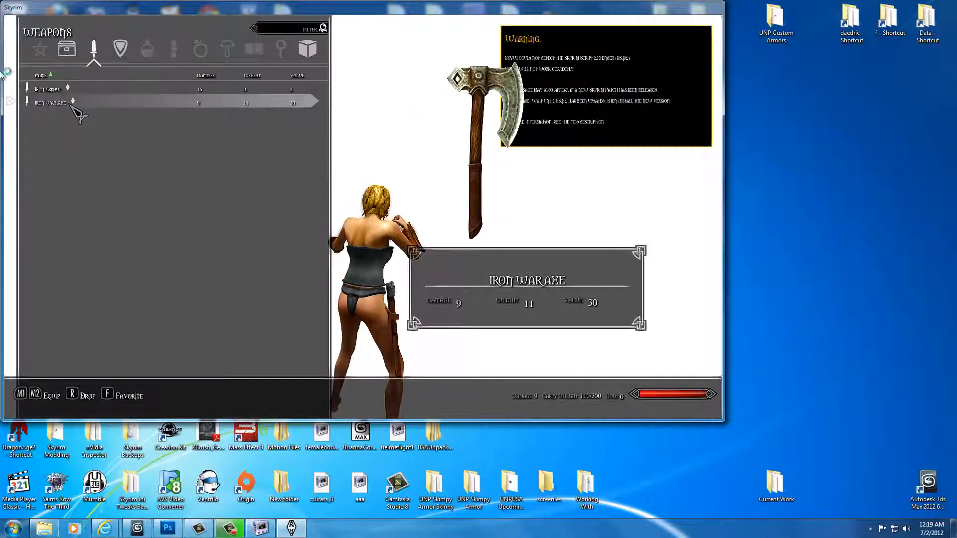
pyautogui.press('Tab')
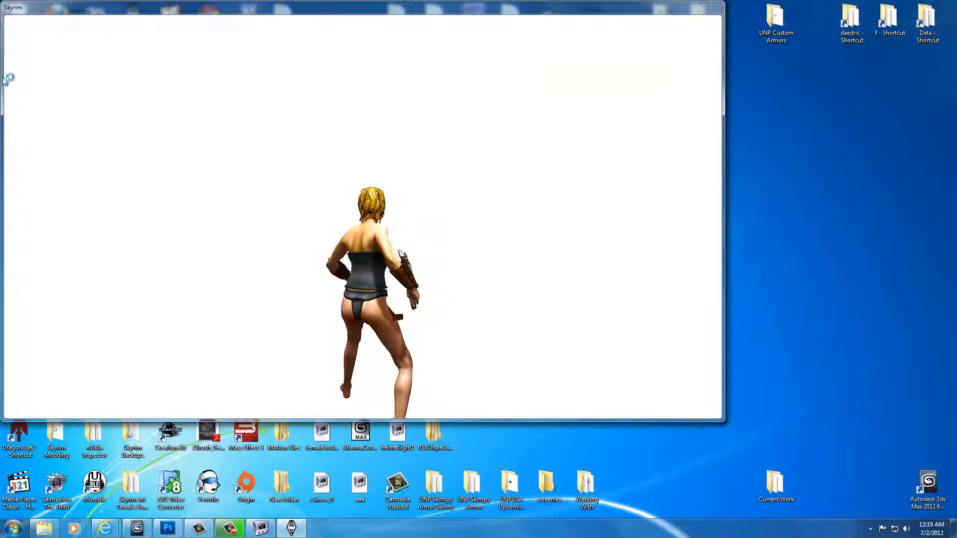
pyautogui.click(3, 81)
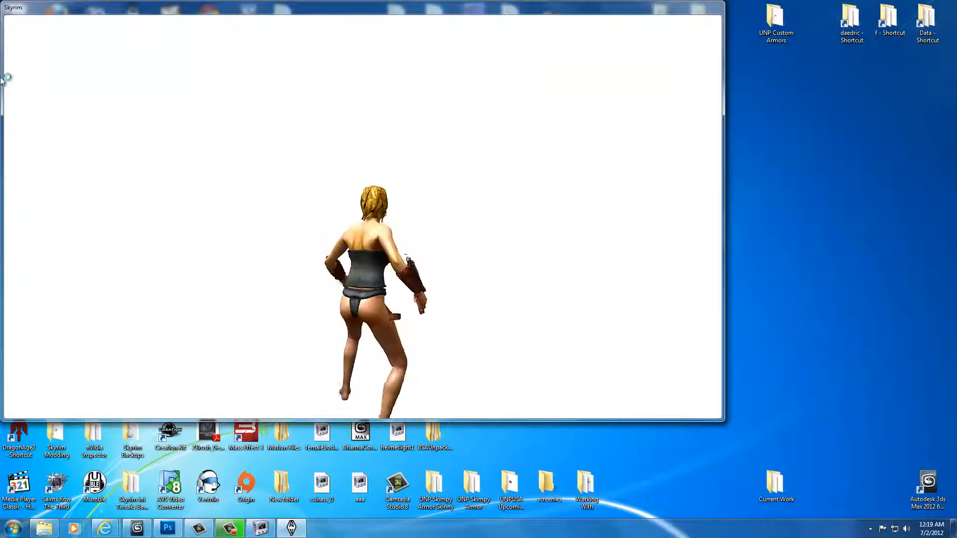
pyautogui.click(3, 81)
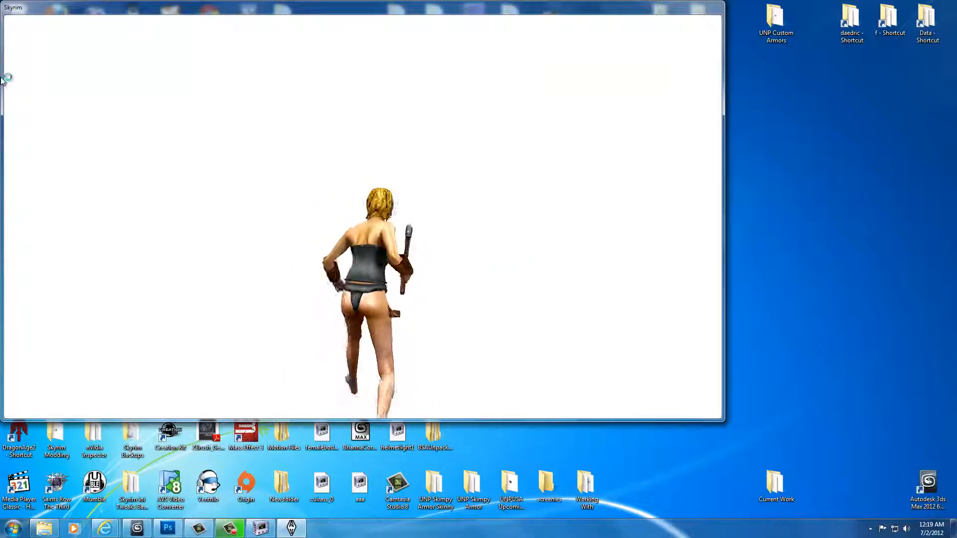
# - Put the axe away and inspect the corset and undies up close and from a distance, from several angles
pyautogui.press('r')
pyautogui.scroll(6, 3, 82)
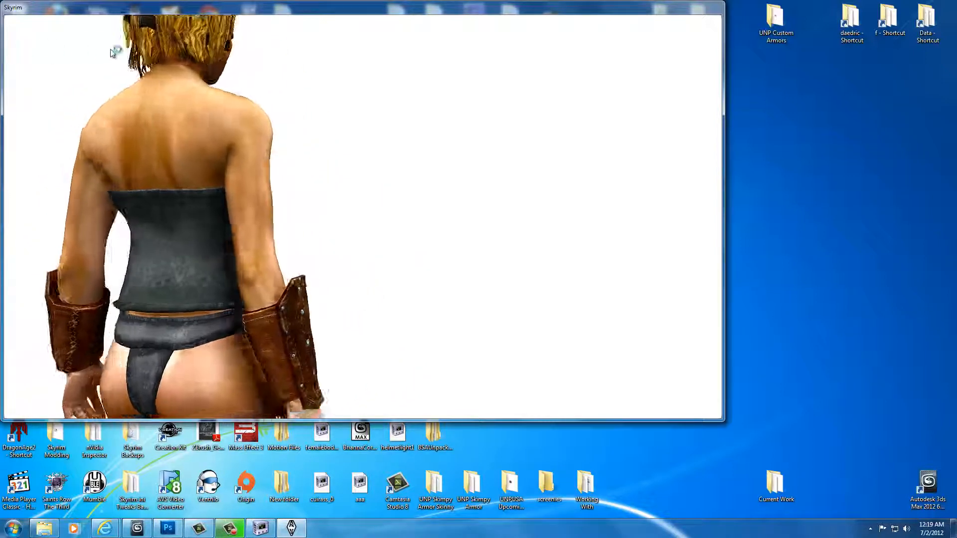
pyautogui.scroll(-3, 112, 52)
pyautogui.scroll(3, 129, 49)
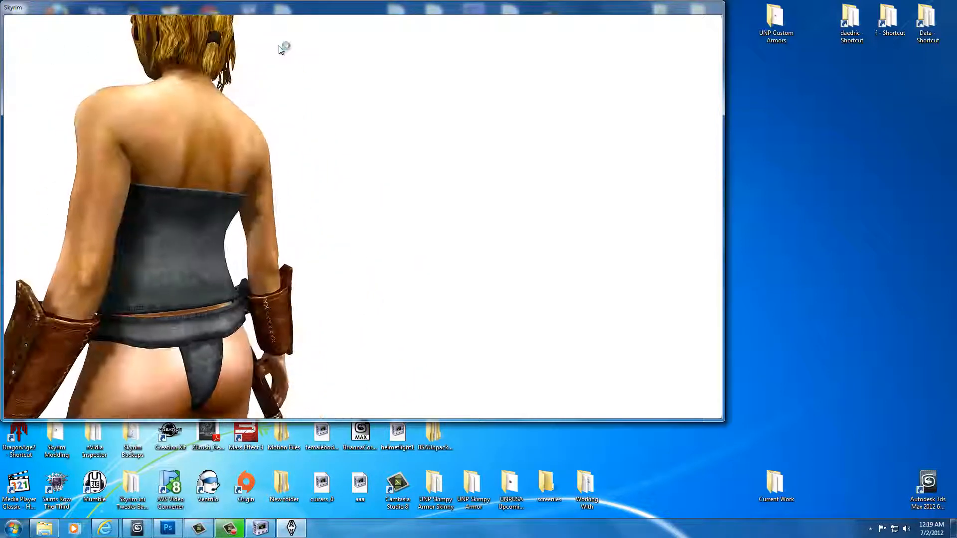
pyautogui.scroll(-3, 269, 49)
pyautogui.press('d')
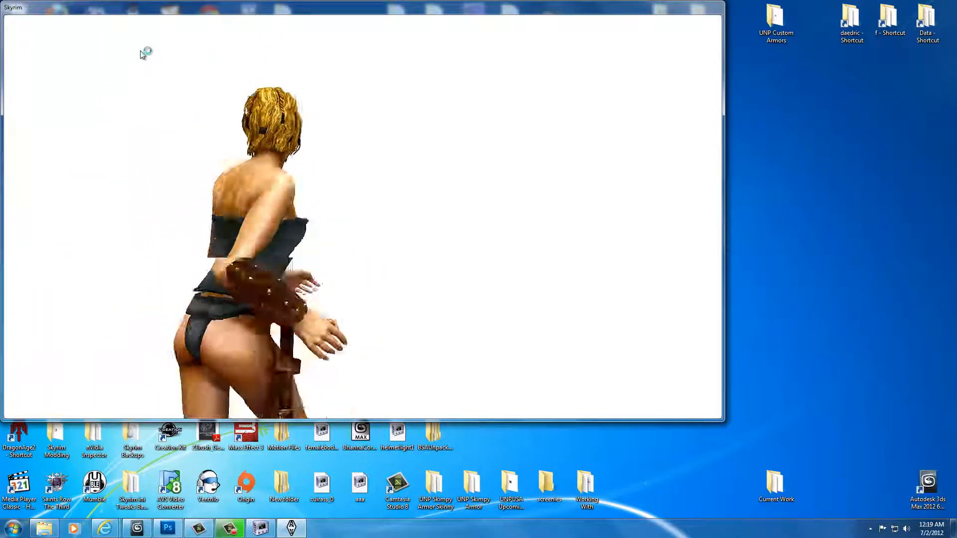
pyautogui.press('a')
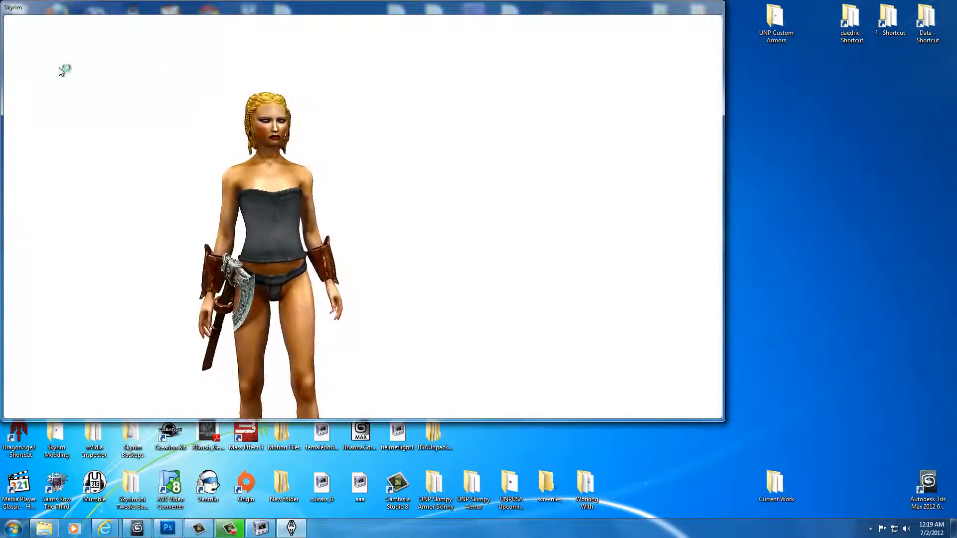
# - Draw the axe again and move sideways and forward to check the armor during running and attack poses
pyautogui.press('r')
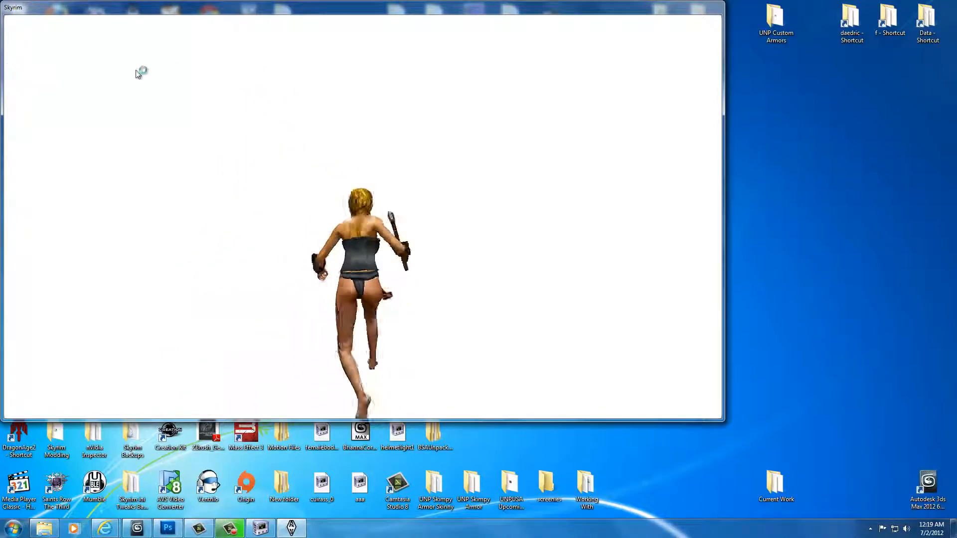
pyautogui.press('a')
pyautogui.press('d')
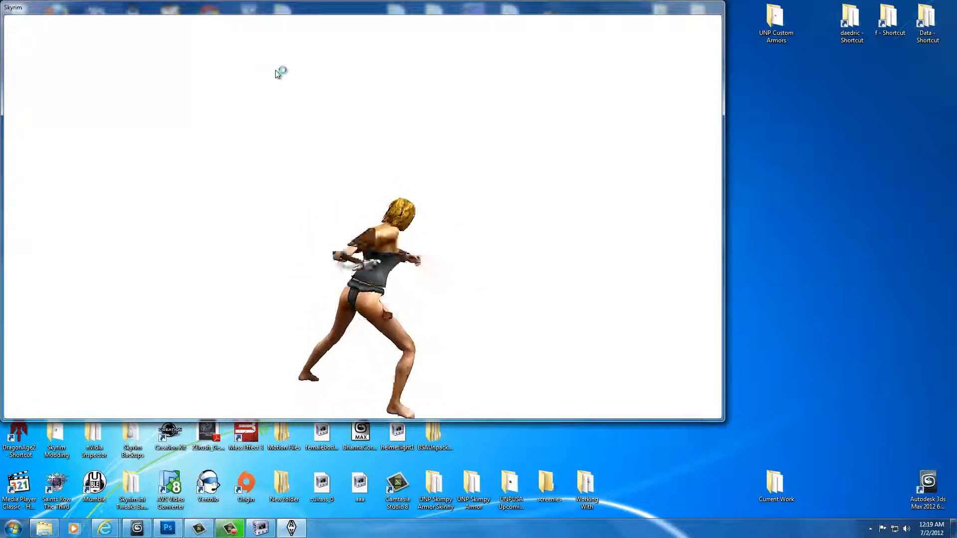
pyautogui.press('w')
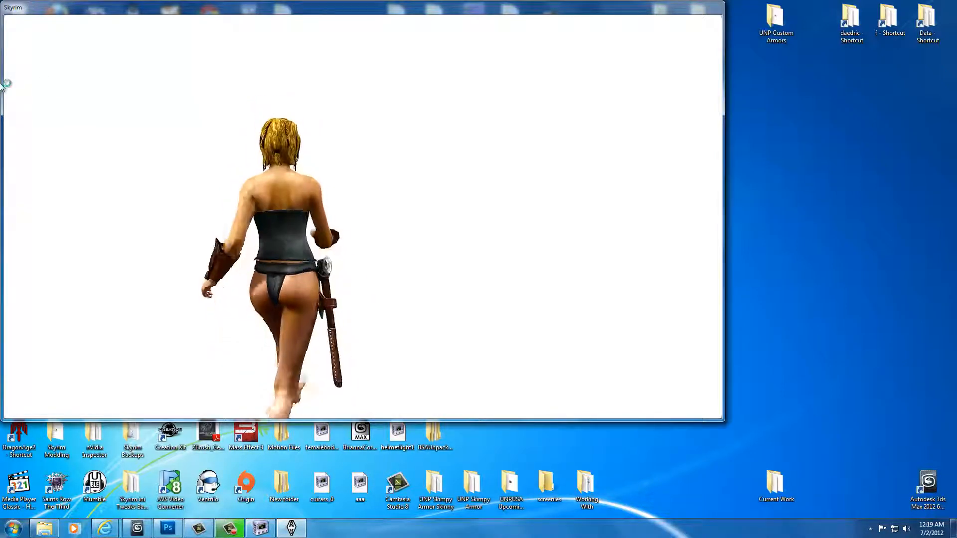
# - Unequip the Imperial Light Bracers from the inventory and return to the game view of the character
pyautogui.press('i')
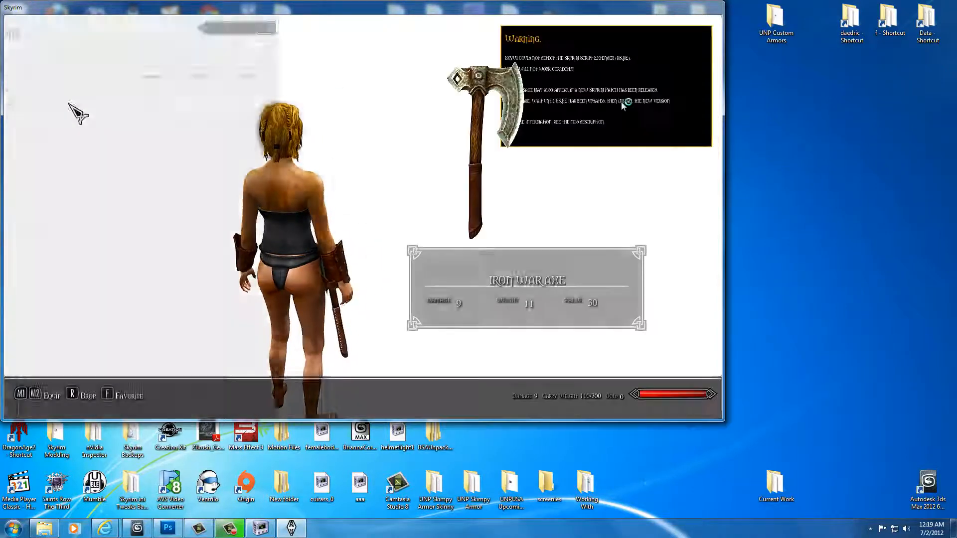
pyautogui.press('Right')
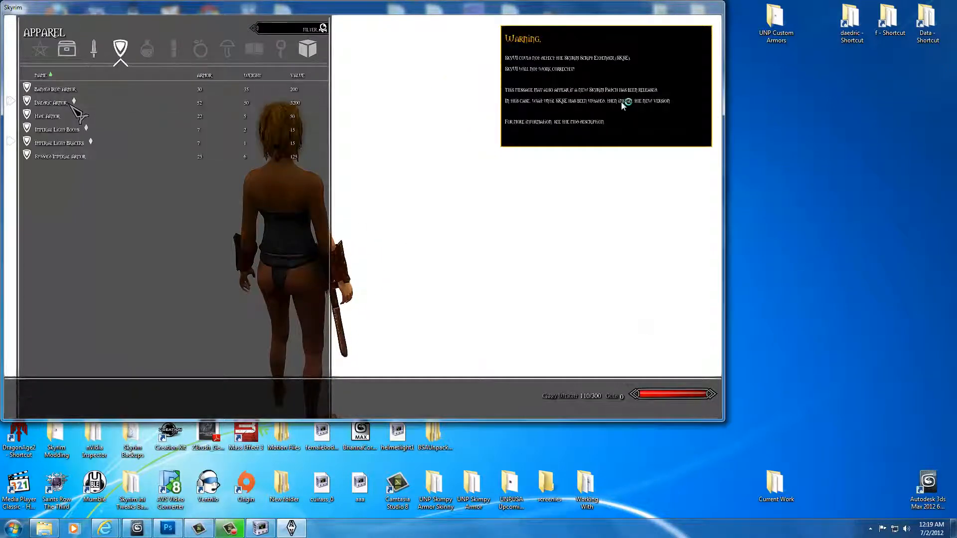
pyautogui.press('Left')
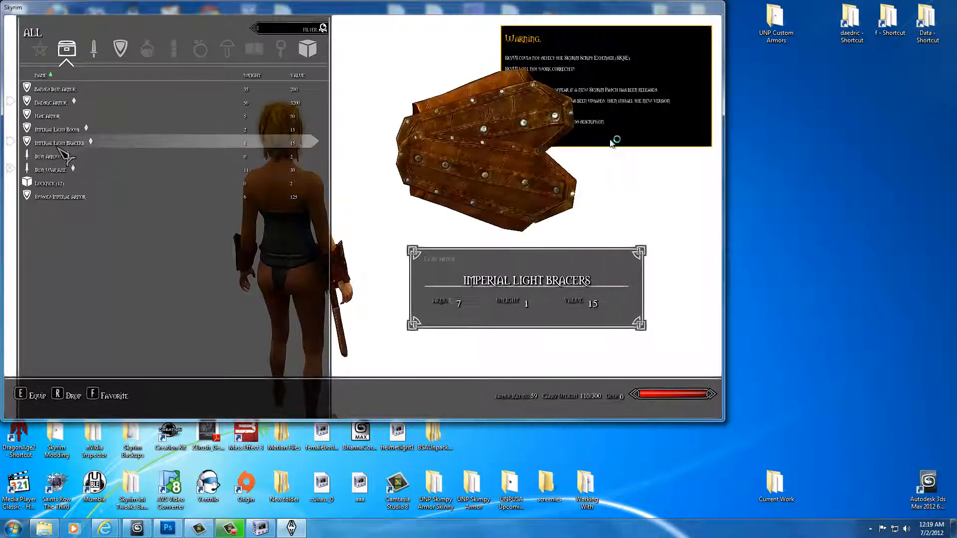
pyautogui.press('Tab')
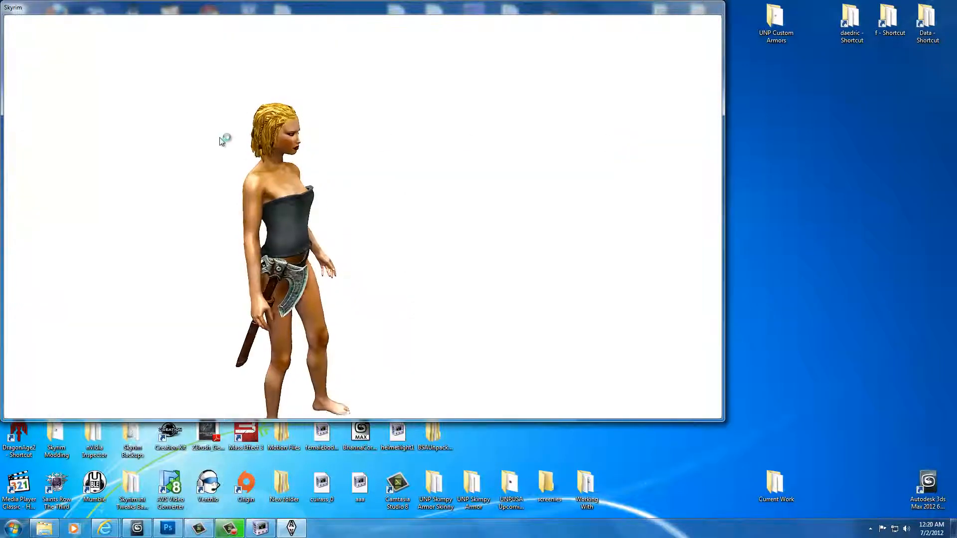